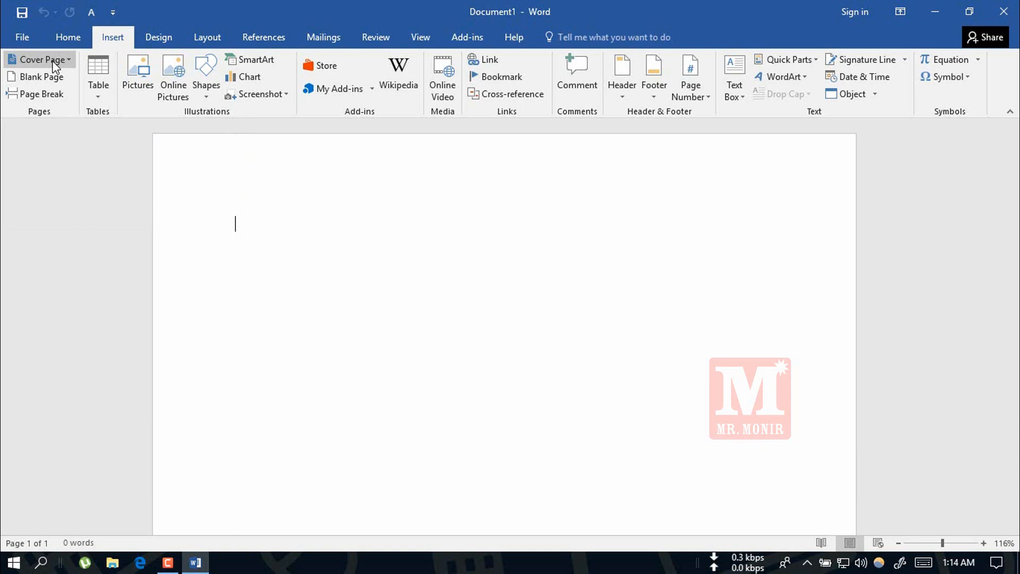
Insert the built-in Whisp cover page into the blank document and view the whole page.
{"action": "left_click", "coordinate": [52, 61]}
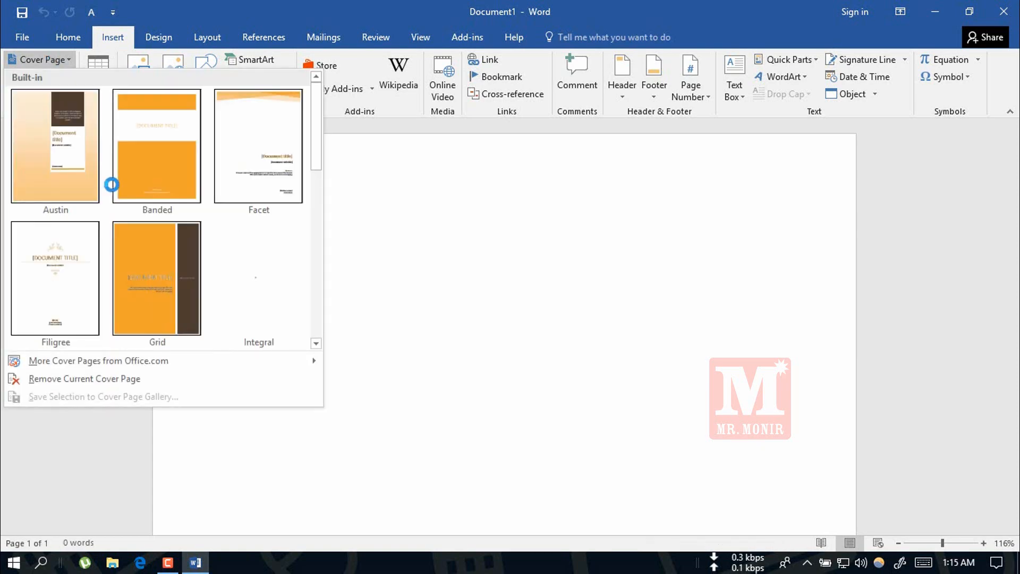
{"action": "left_click_drag", "start_coordinate": [316, 143], "coordinate": [320, 302]}
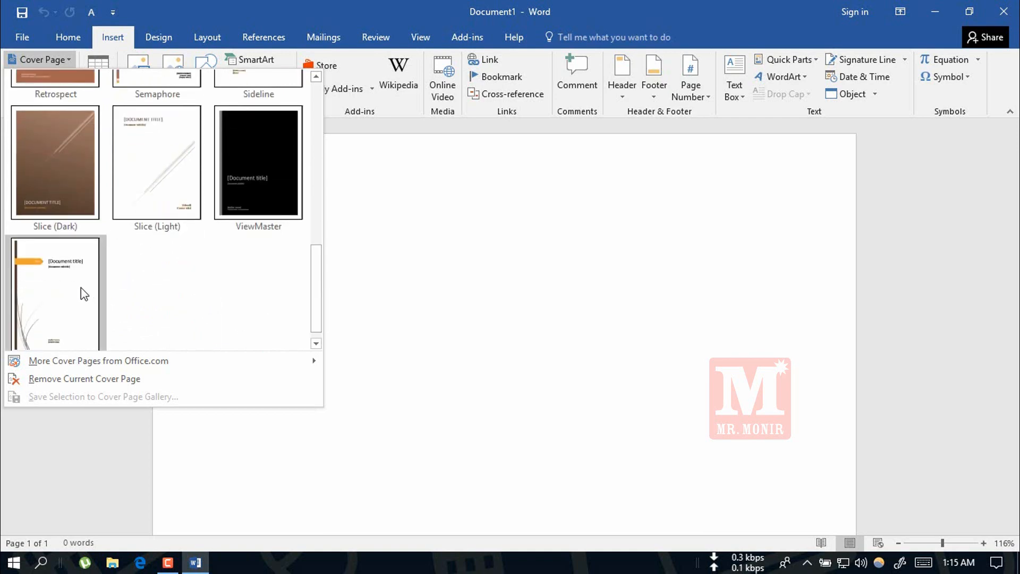
{"action": "left_click", "coordinate": [37, 293]}
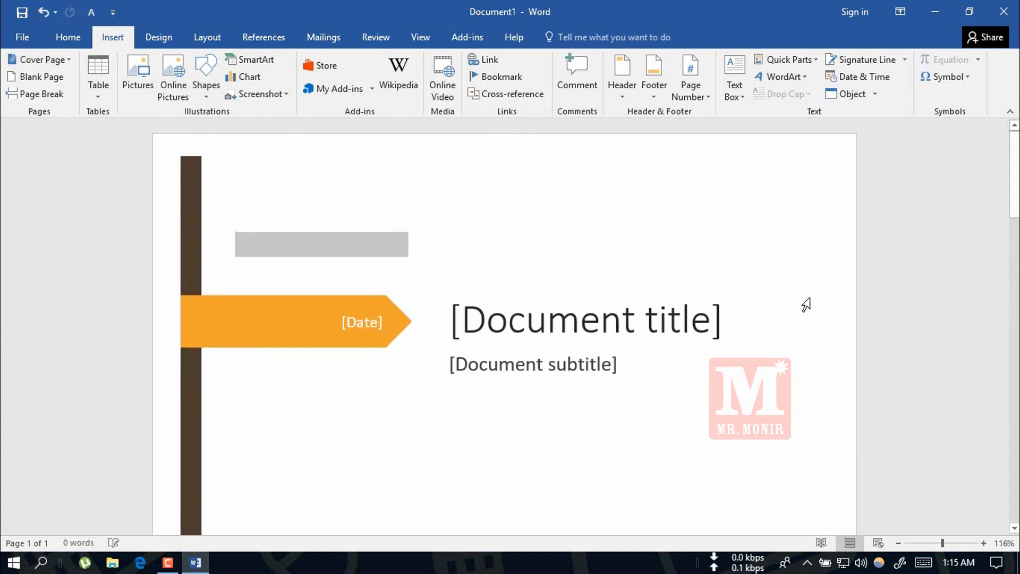
{"action": "left_click", "coordinate": [928, 544]}
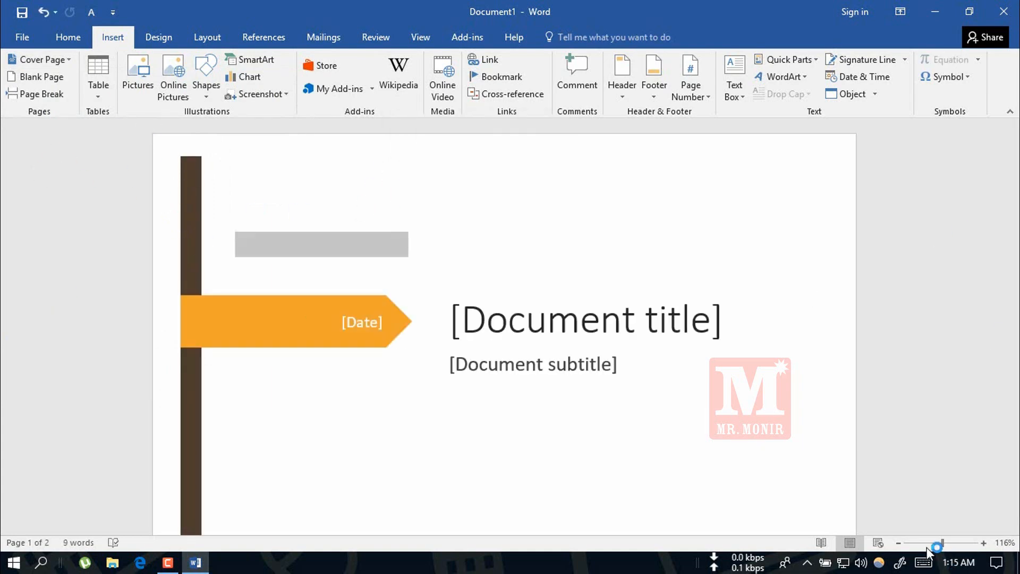
{"action": "left_click_drag", "start_coordinate": [927, 544], "coordinate": [919, 544]}
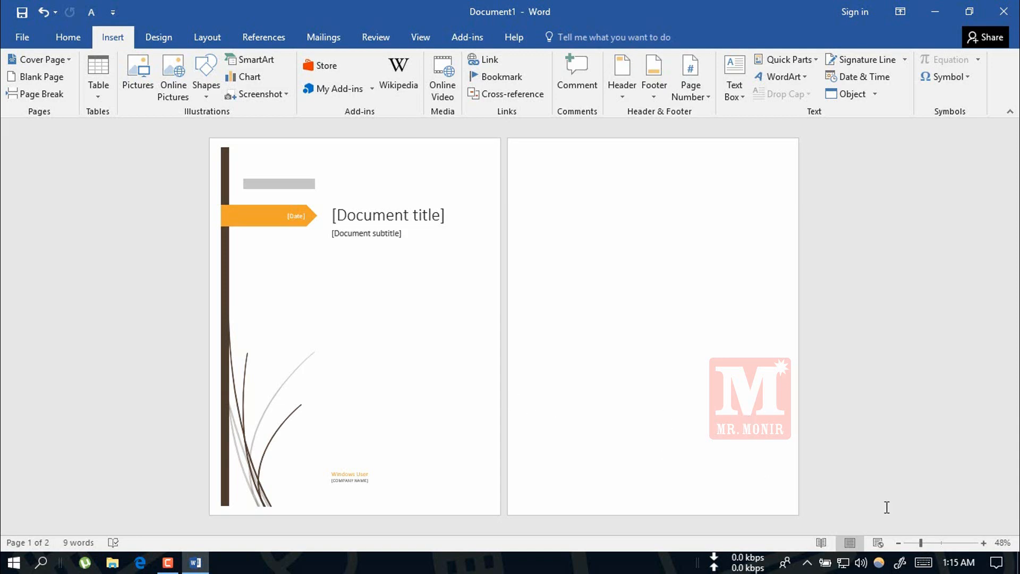
Enter 25/2/18 in the date placeholder on the cover page's orange arrow.
{"action": "left_click", "coordinate": [943, 542]}
{"action": "left_click", "coordinate": [357, 275]}
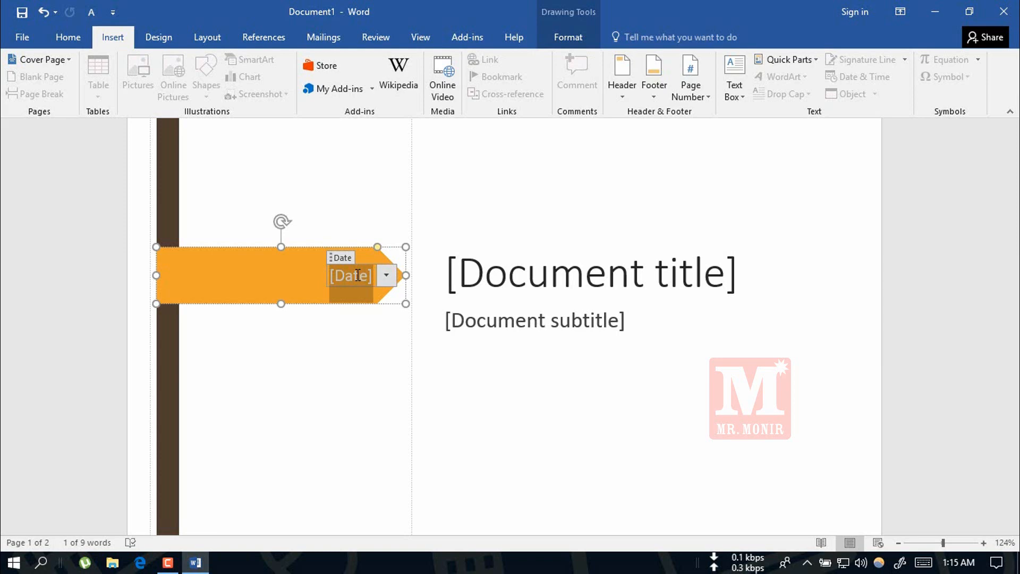
{"action": "type", "text": "2"}
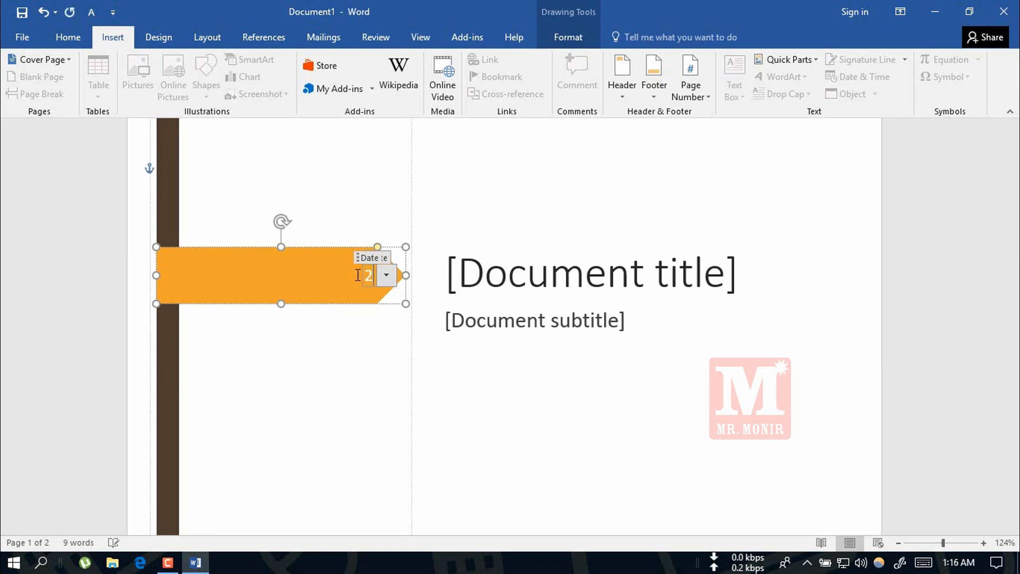
{"action": "type", "text": "5/2/18"}
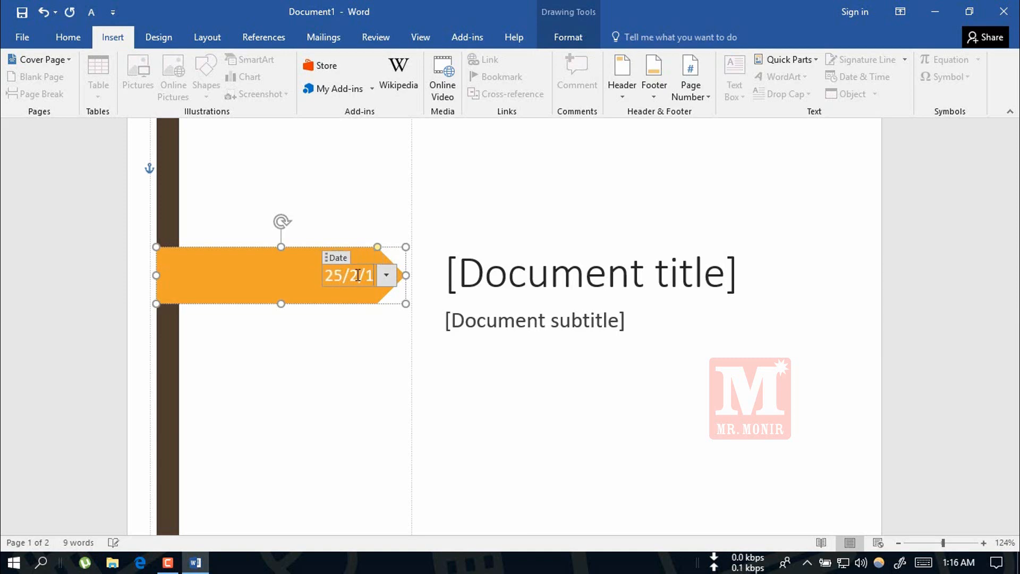
Replace the document title placeholder on the cover page with "Word Tutorial".
{"action": "left_click", "coordinate": [597, 279]}
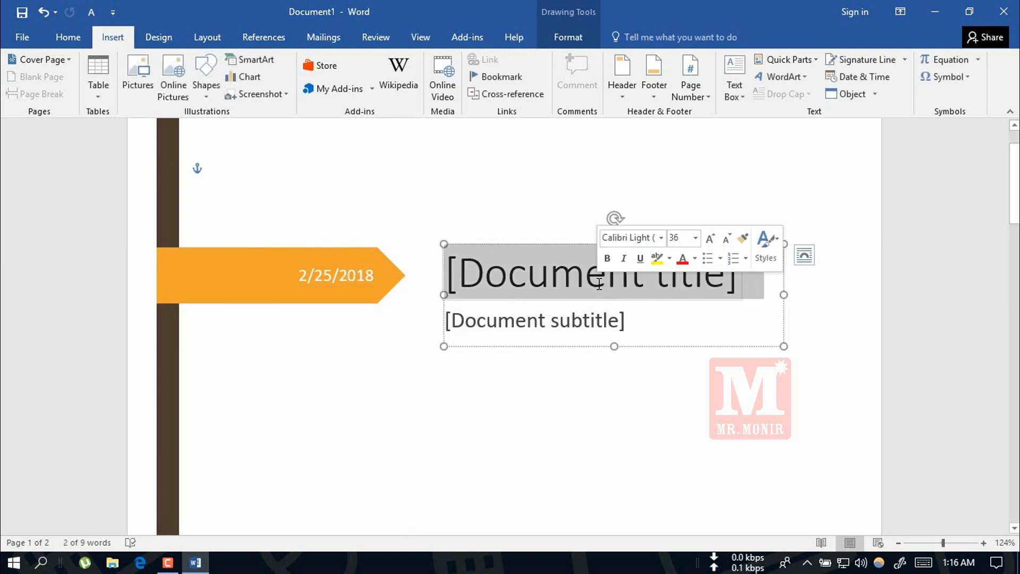
{"action": "type", "text": "Word Tutorial"}
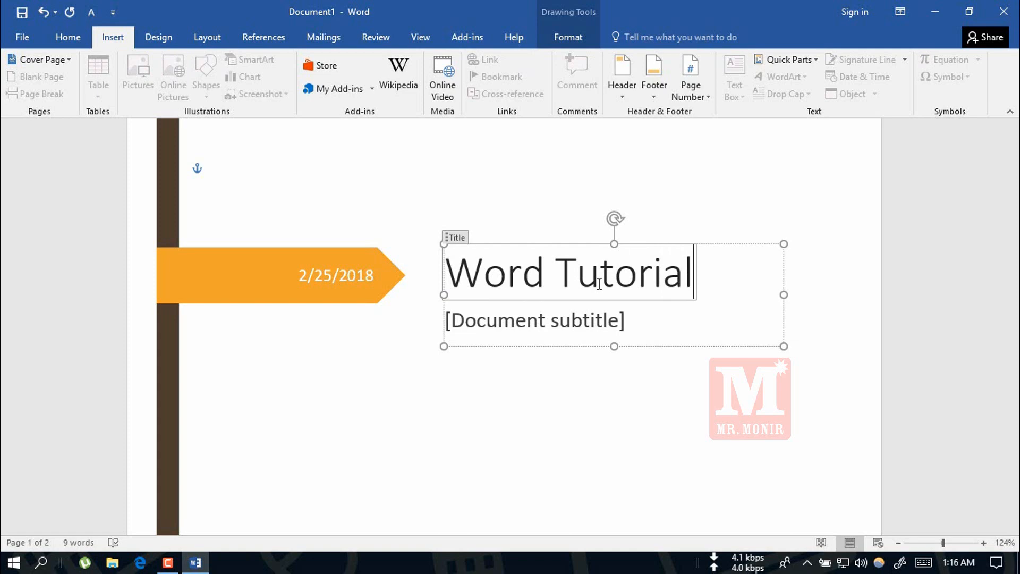
Replace the document subtitle placeholder with "MS Word Full Tutorial Course".
{"action": "left_click", "coordinate": [571, 322]}
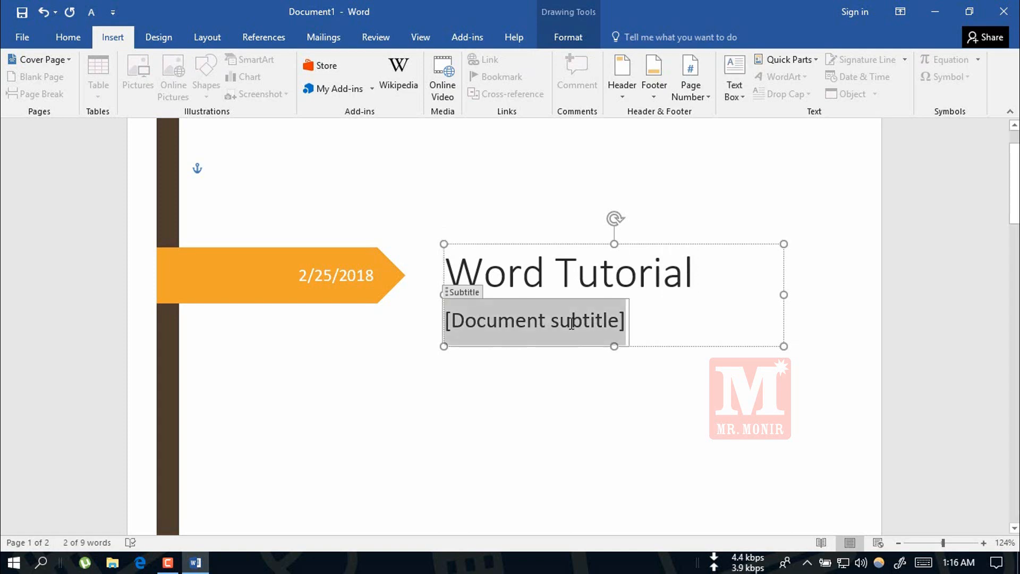
{"action": "type", "text": "M"}
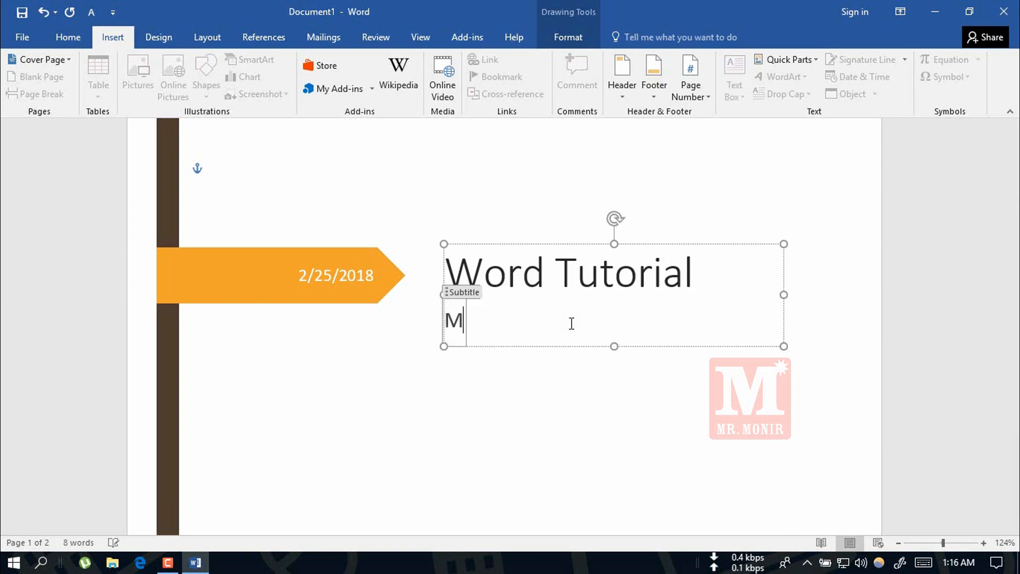
{"action": "type", "text": "S Word "}
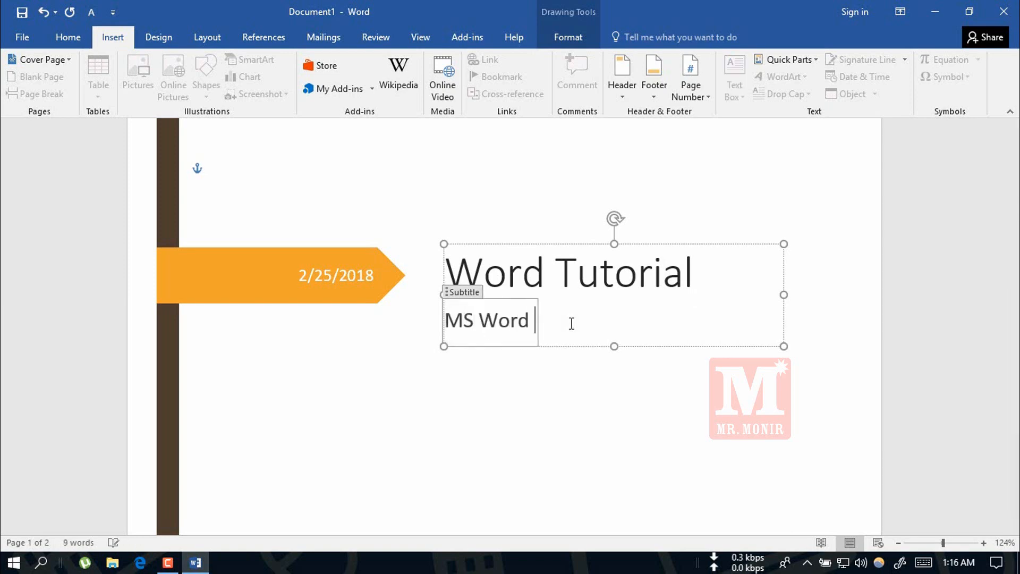
{"action": "type", "text": "Full Tut"}
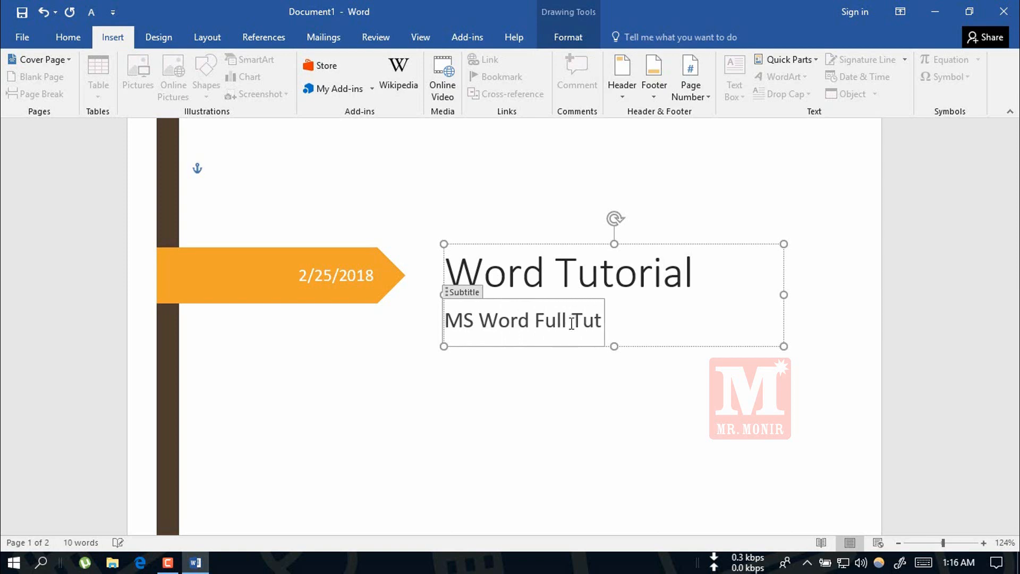
{"action": "type", "text": "orial Course"}
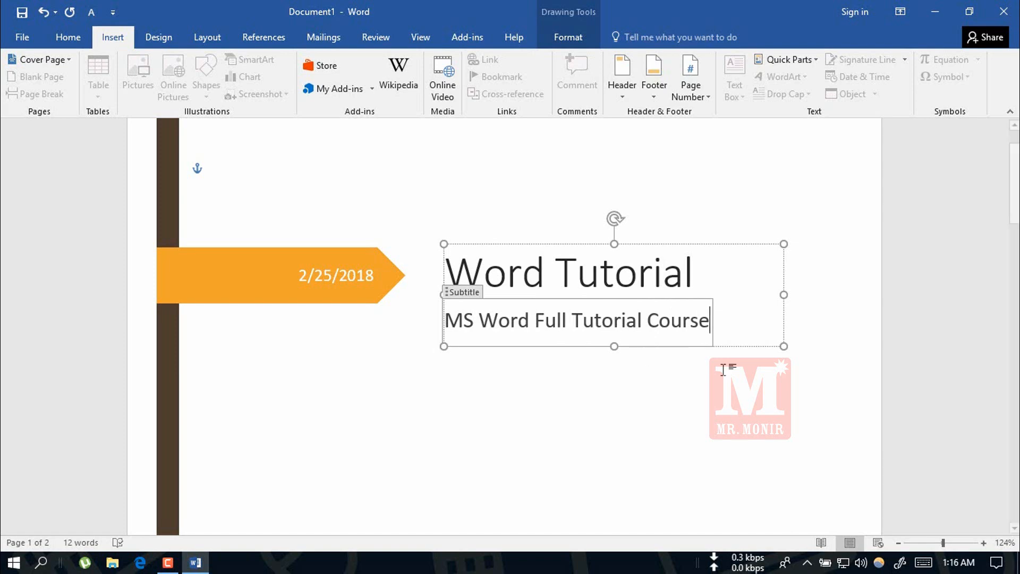
Replace the "Windows User" author text near the foot of the cover page with the author's name.
{"action": "left_click_drag", "start_coordinate": [1015, 172], "coordinate": [1016, 295]}
{"action": "double_click", "coordinate": [527, 324]}
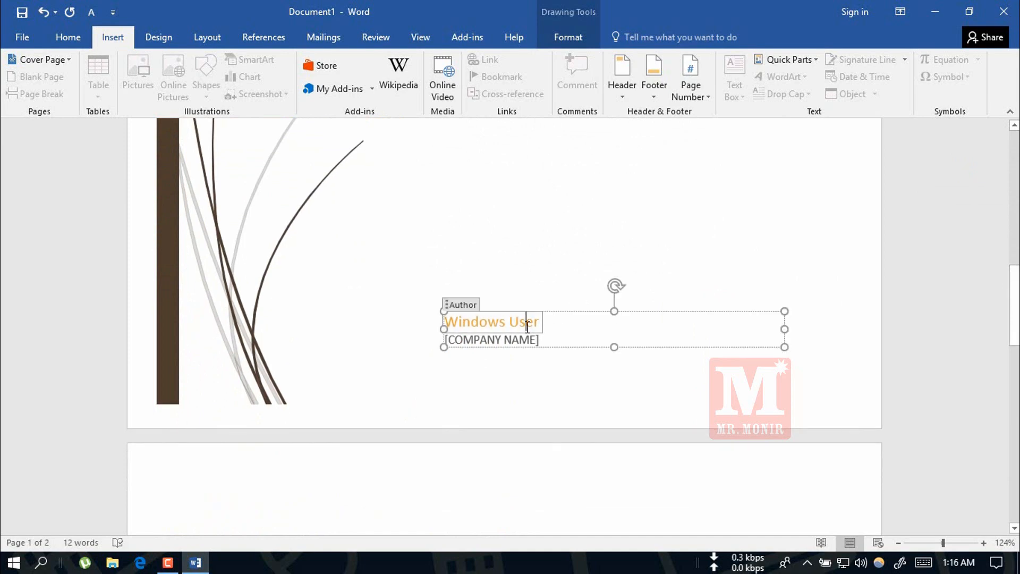
{"action": "double_click", "coordinate": [496, 324]}
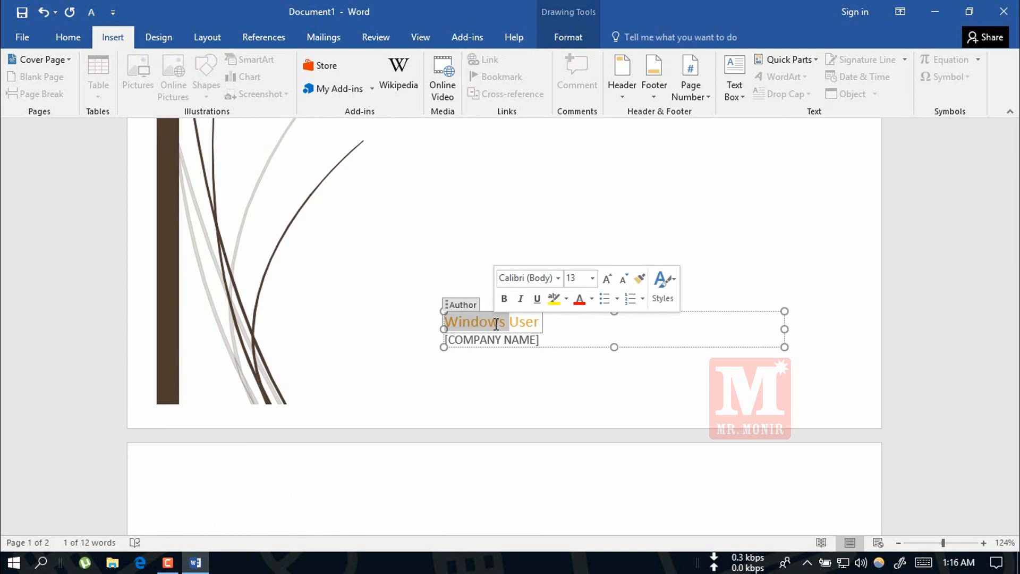
{"action": "key", "text": "ctrl+a"}
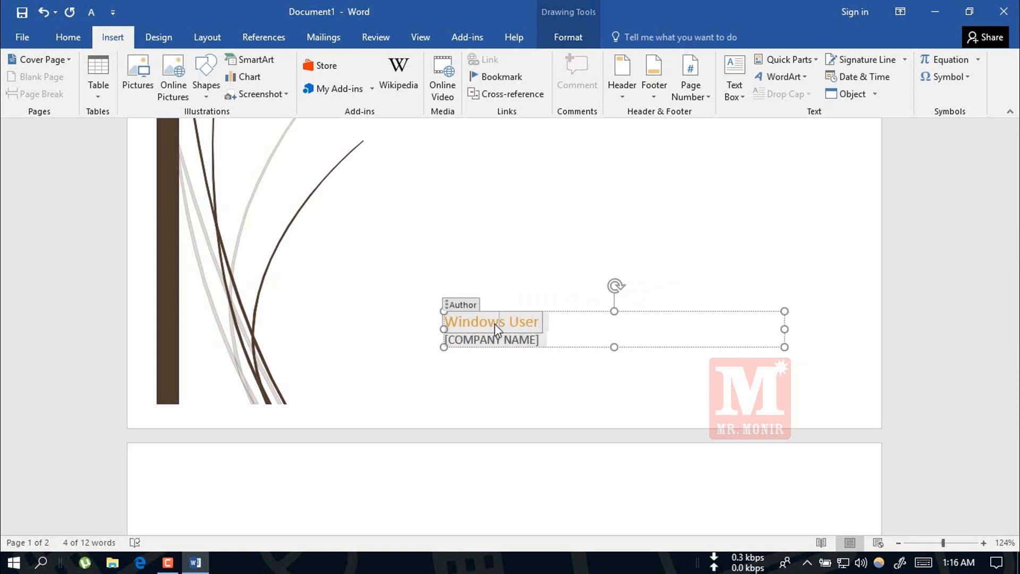
{"action": "triple_click", "coordinate": [495, 324]}
{"action": "left_click_drag", "start_coordinate": [445, 322], "coordinate": [539, 321]}
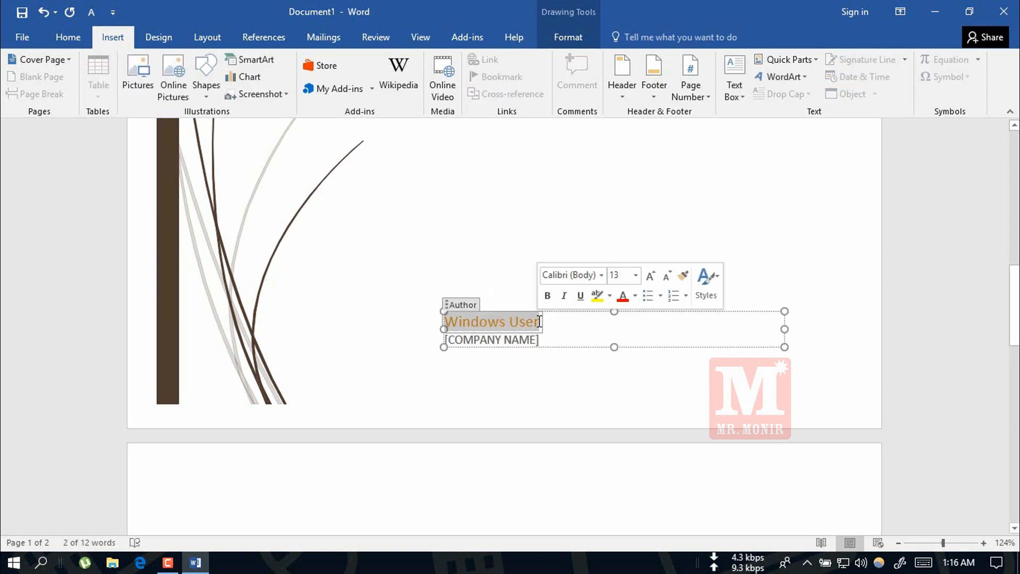
{"action": "type", "text": "Mr. MONIR"}
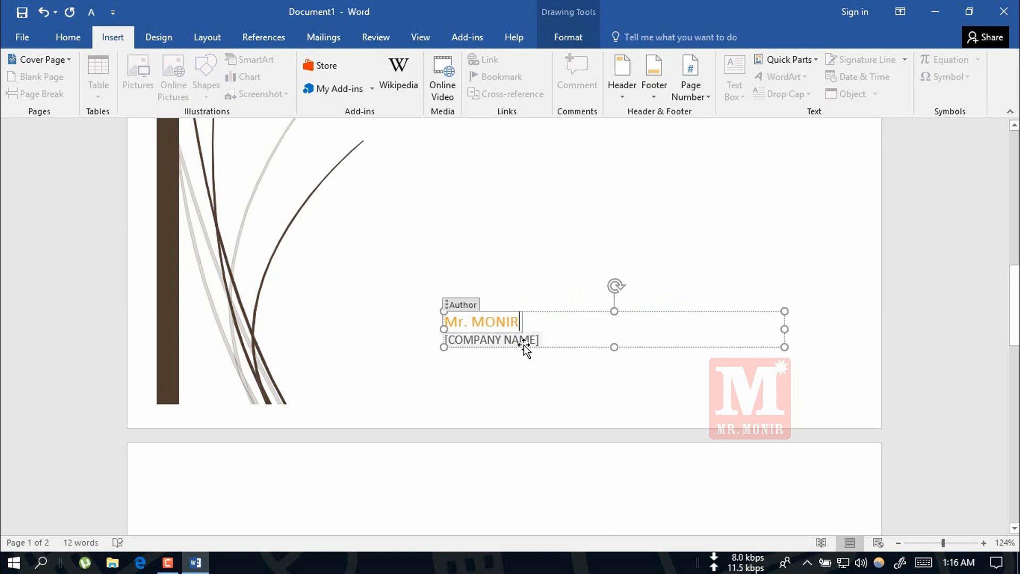
Fill in the company name placeholder below the author with "THIS IS A ONLINE SCHOOL" and leave the text box.
{"action": "left_click", "coordinate": [520, 338]}
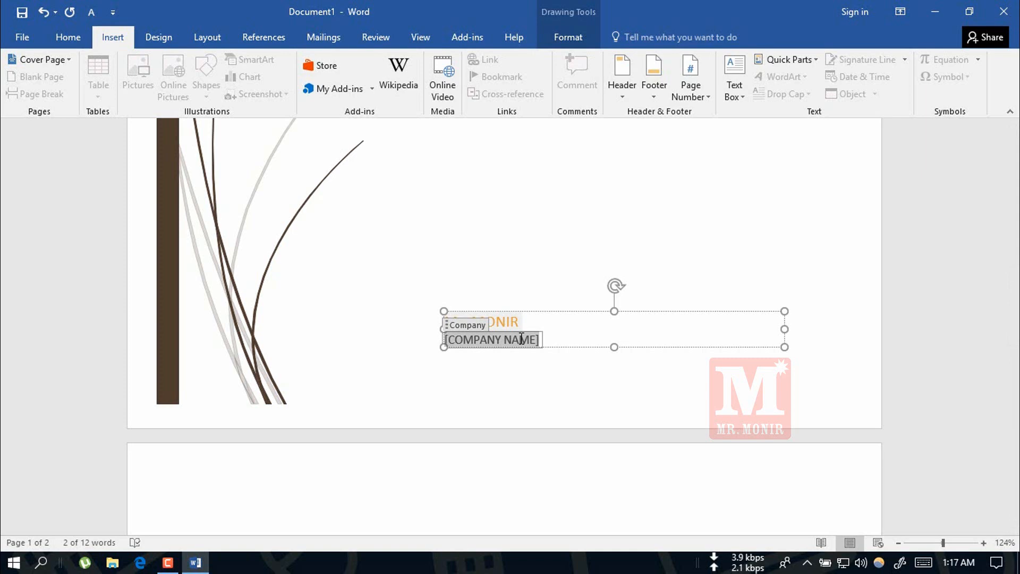
{"action": "type", "text": "THI"}
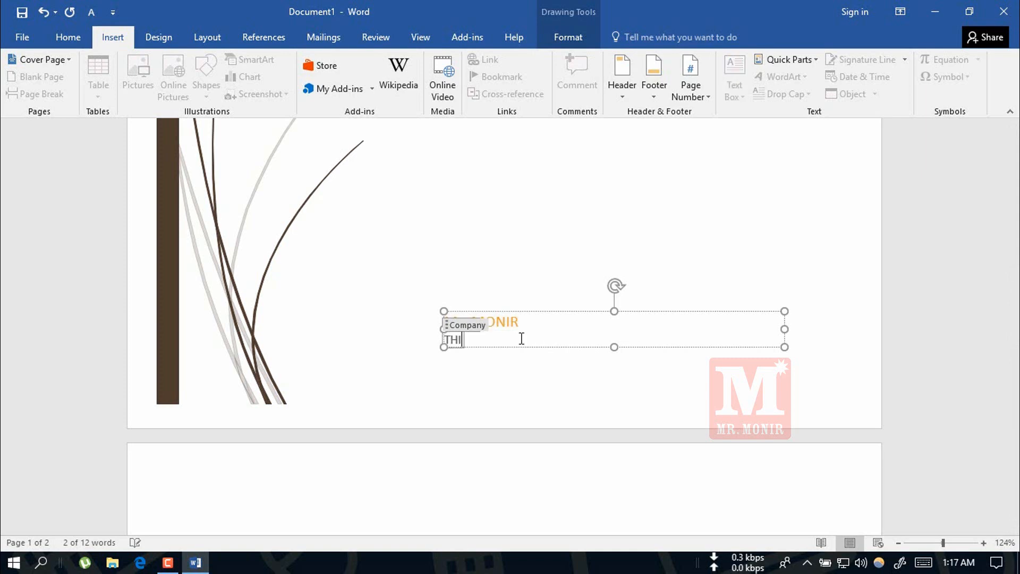
{"action": "type", "text": "S IS A "}
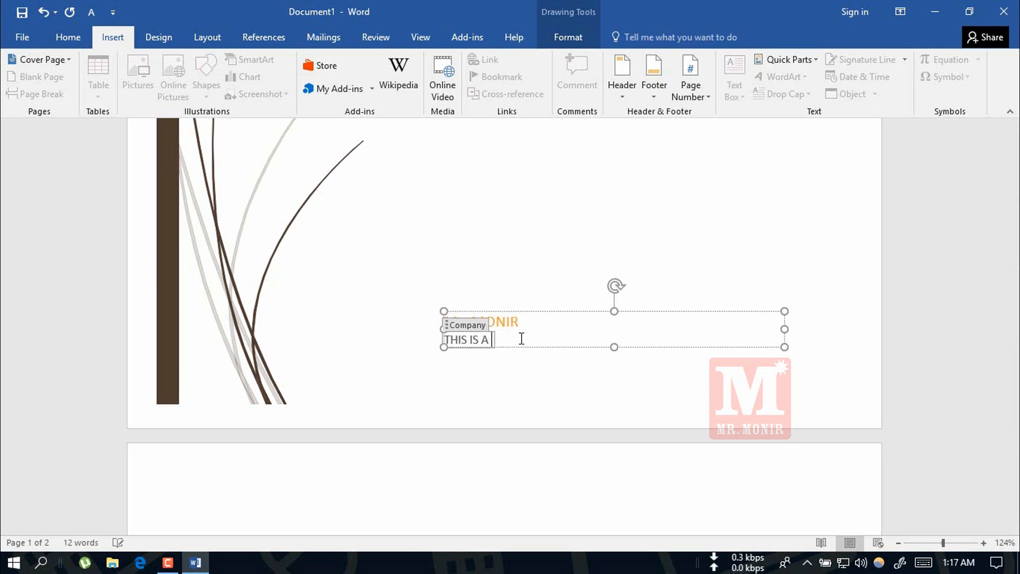
{"action": "type", "text": "ONLINE SCHOOL"}
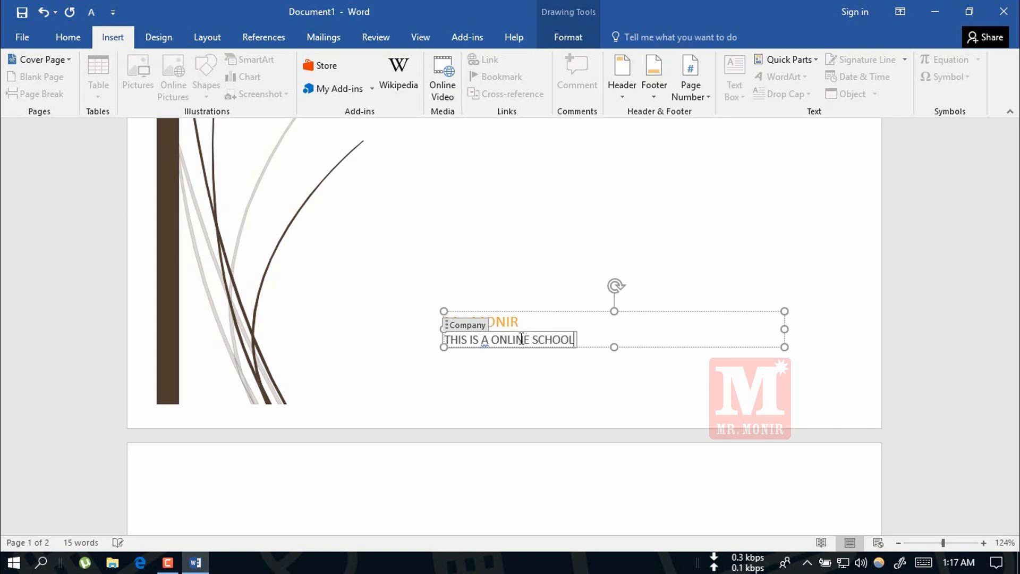
{"action": "left_click", "coordinate": [567, 357]}
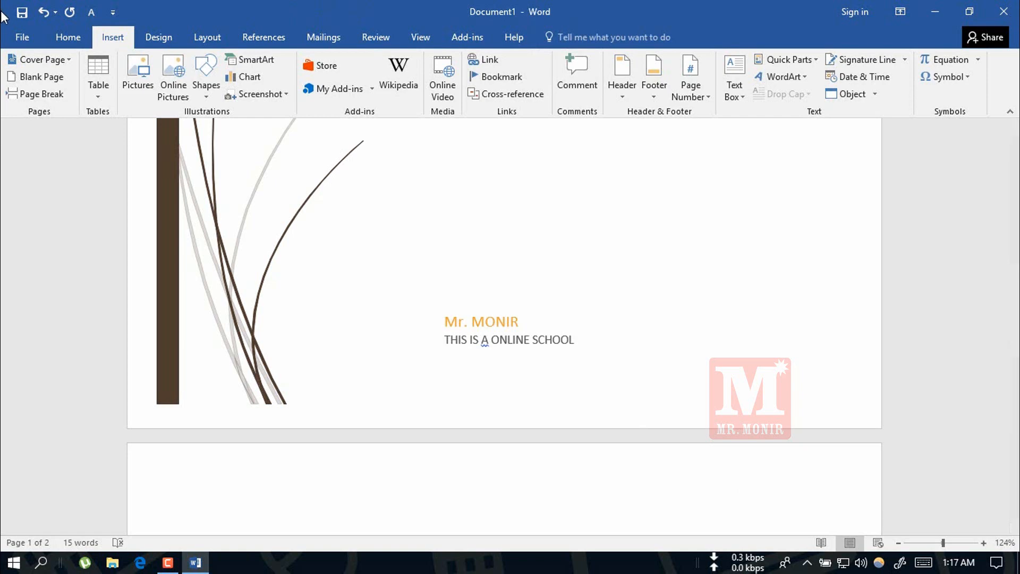
Check the finished cover page in the print preview, then return to the document.
{"action": "left_click", "coordinate": [17, 36]}
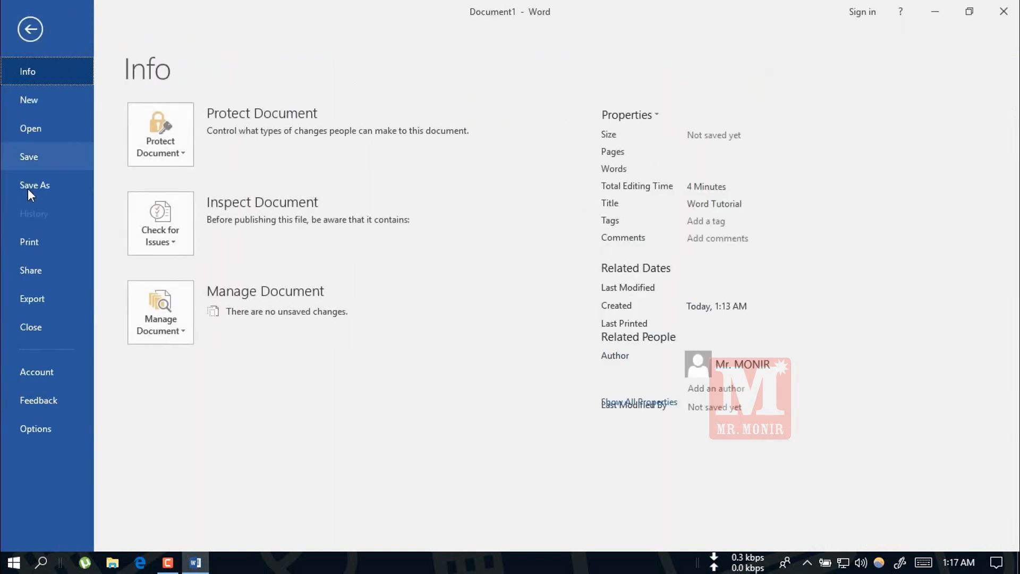
{"action": "left_click", "coordinate": [30, 241]}
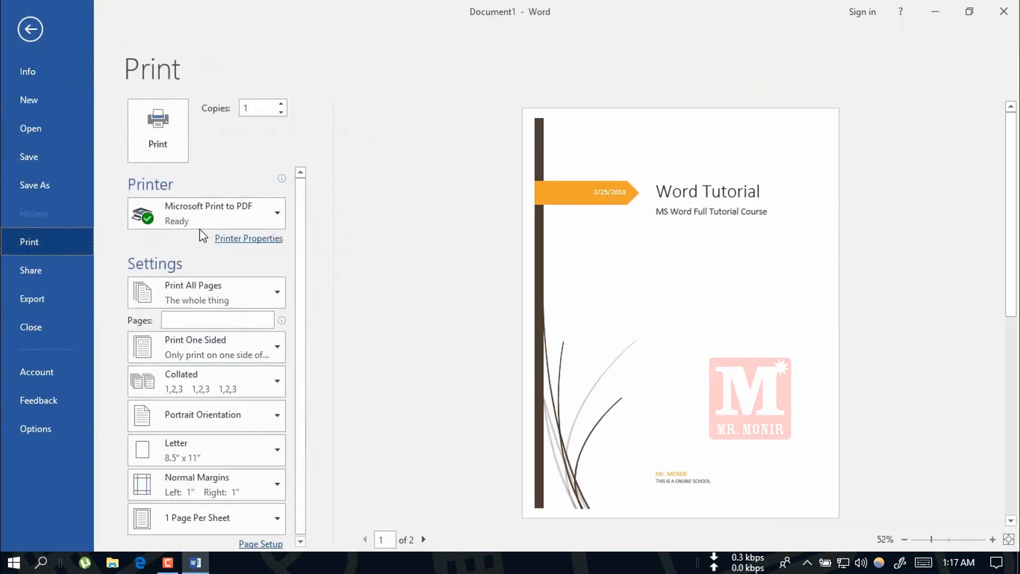
{"action": "left_click_drag", "start_coordinate": [300, 233], "coordinate": [298, 340]}
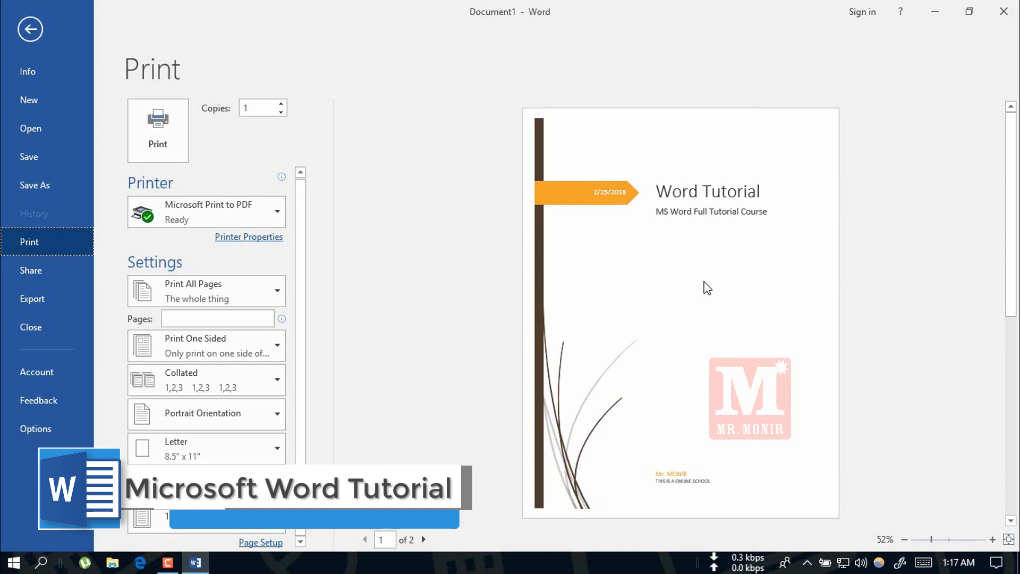
{"action": "left_click", "coordinate": [48, 35]}
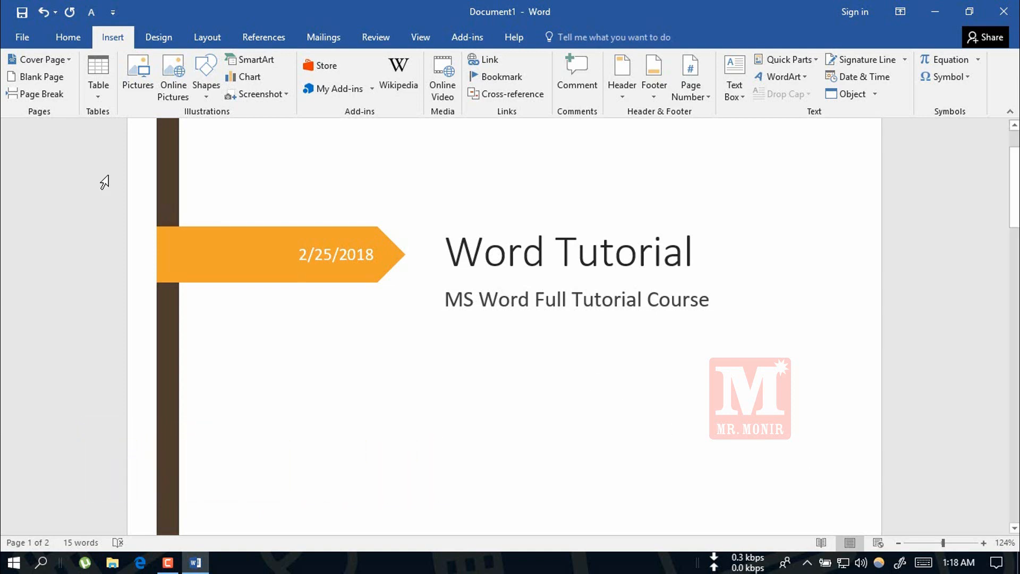
Switch the cover page to the built-in Austin design and look over its abstract, title and author areas.
{"action": "left_click", "coordinate": [72, 58]}
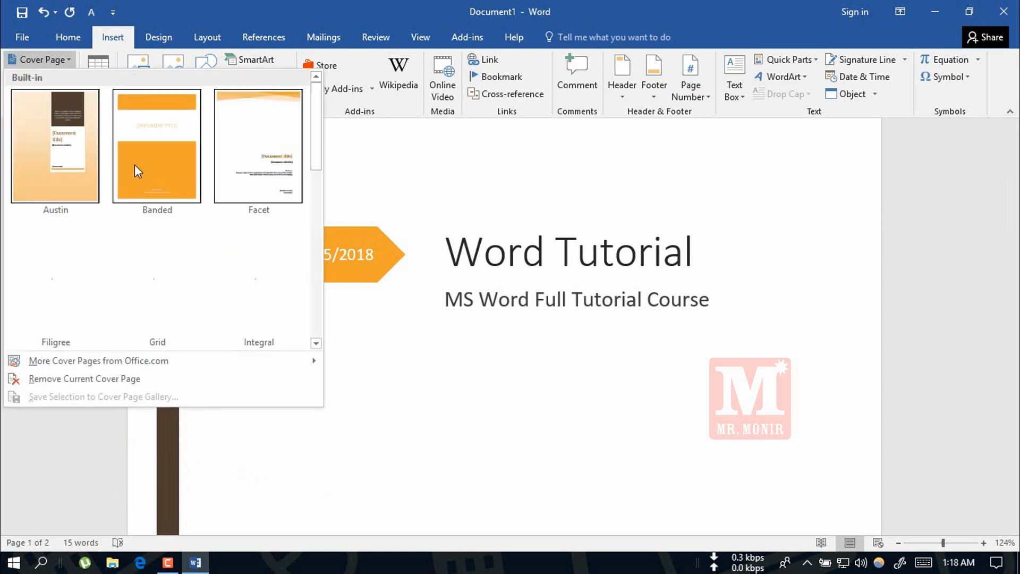
{"action": "left_click", "coordinate": [81, 130]}
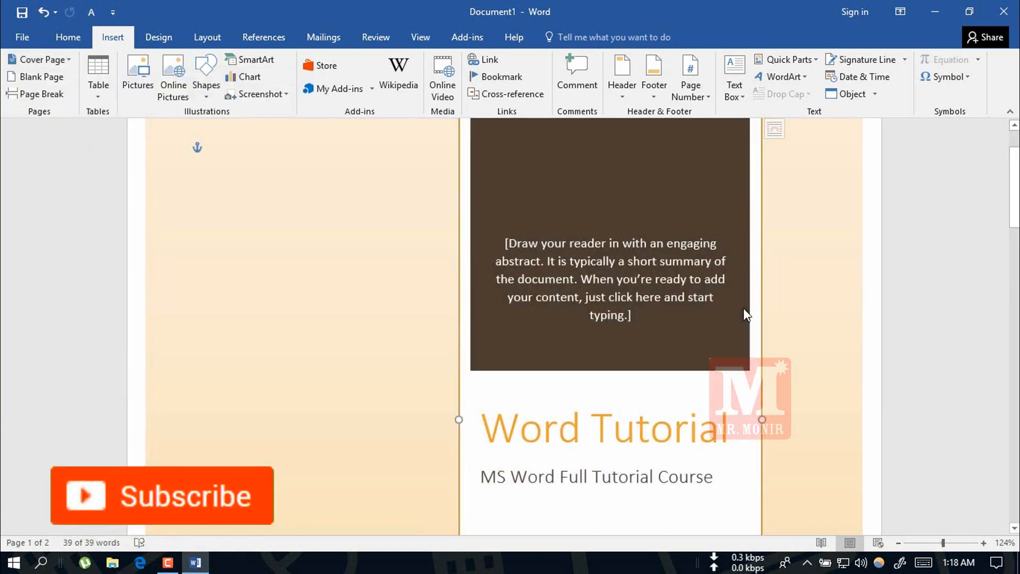
{"action": "mouse_move", "coordinate": [1013, 202]}
{"action": "left_mouse_down"}
{"action": "mouse_move", "coordinate": [1014, 187]}
{"action": "mouse_move", "coordinate": [1001, 478]}
{"action": "mouse_move", "coordinate": [1010, 186]}
{"action": "left_mouse_up"}
{"action": "left_click", "coordinate": [676, 319]}
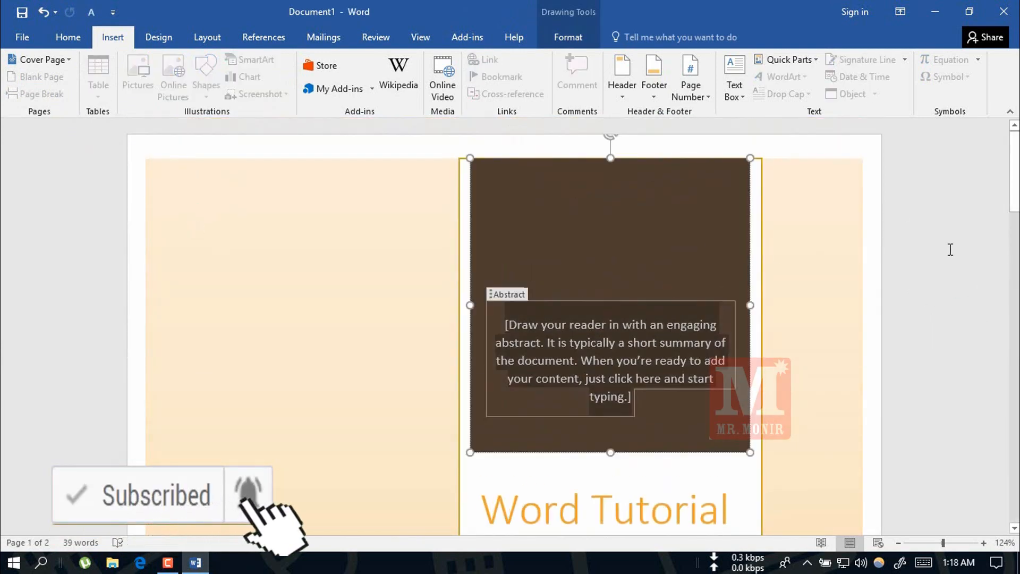
{"action": "scroll", "coordinate": [742, 207], "scroll_direction": "down", "scroll_amount": 10}
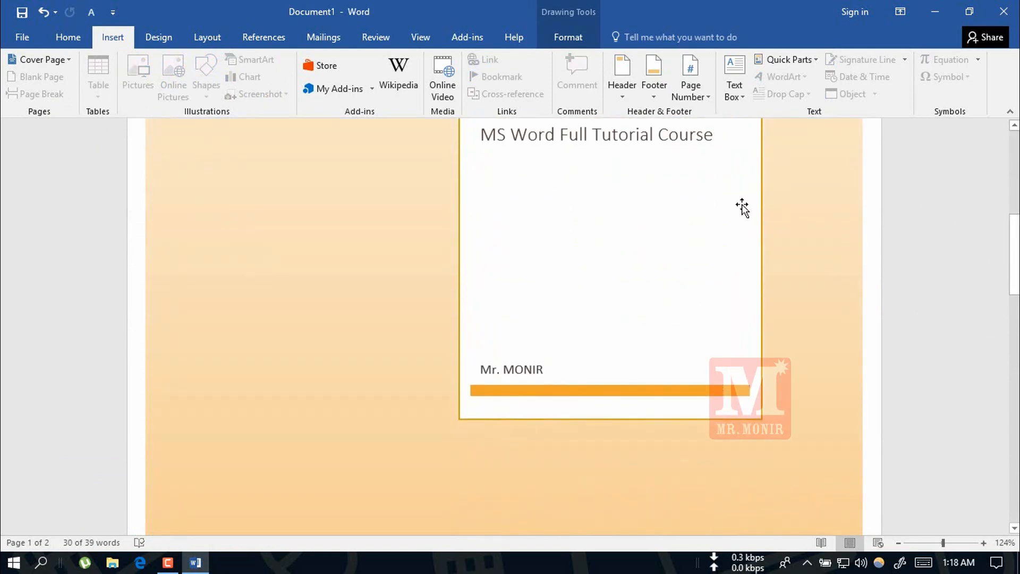
{"action": "left_click_drag", "start_coordinate": [1009, 257], "coordinate": [1013, 166]}
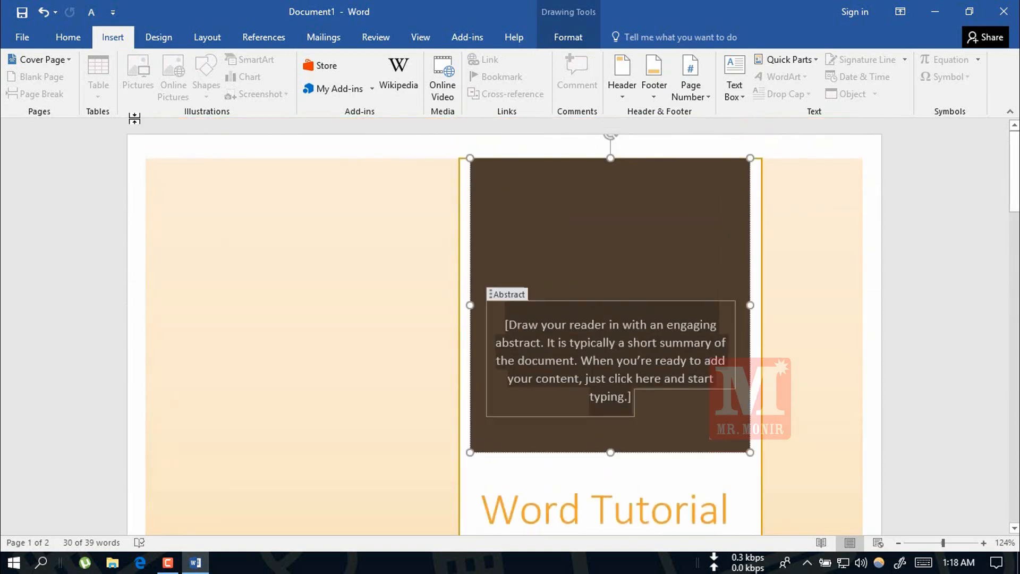
Switch the cover page to the built-in Ion (Light) design and look over its year, title, subtitle and author areas.
{"action": "left_click", "coordinate": [25, 58]}
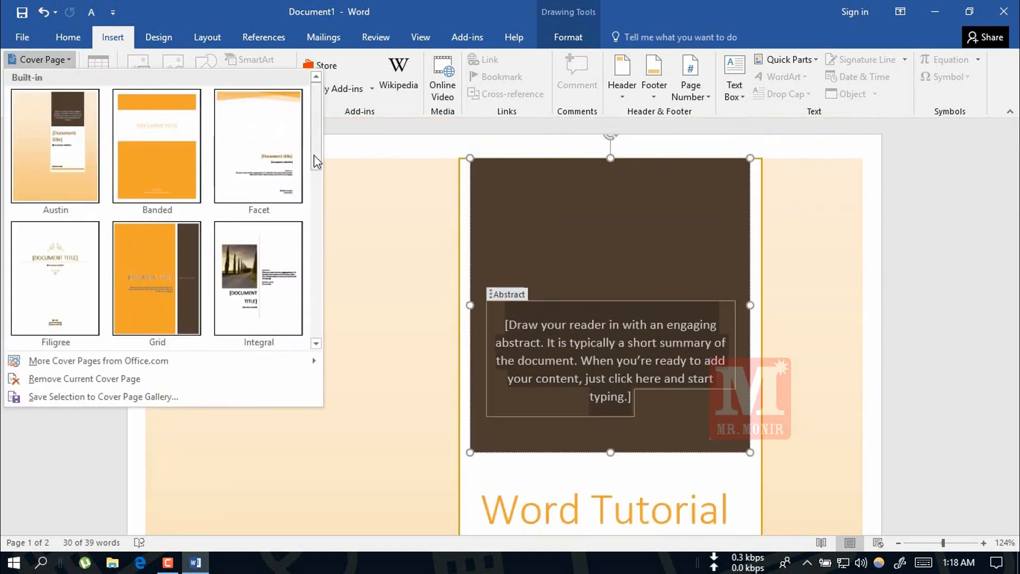
{"action": "scroll", "coordinate": [312, 193], "scroll_direction": "down", "scroll_amount": 3}
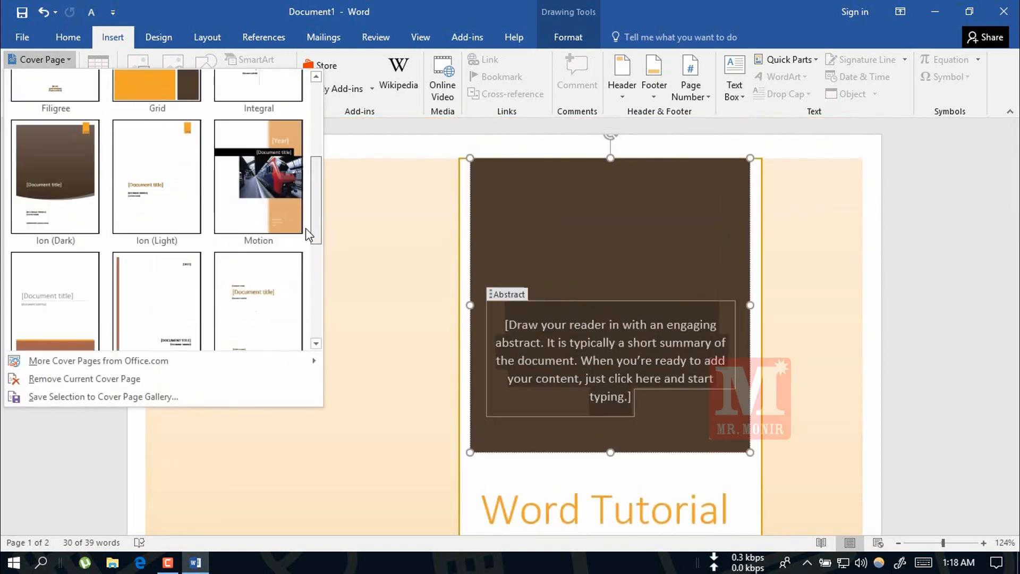
{"action": "left_click", "coordinate": [138, 160]}
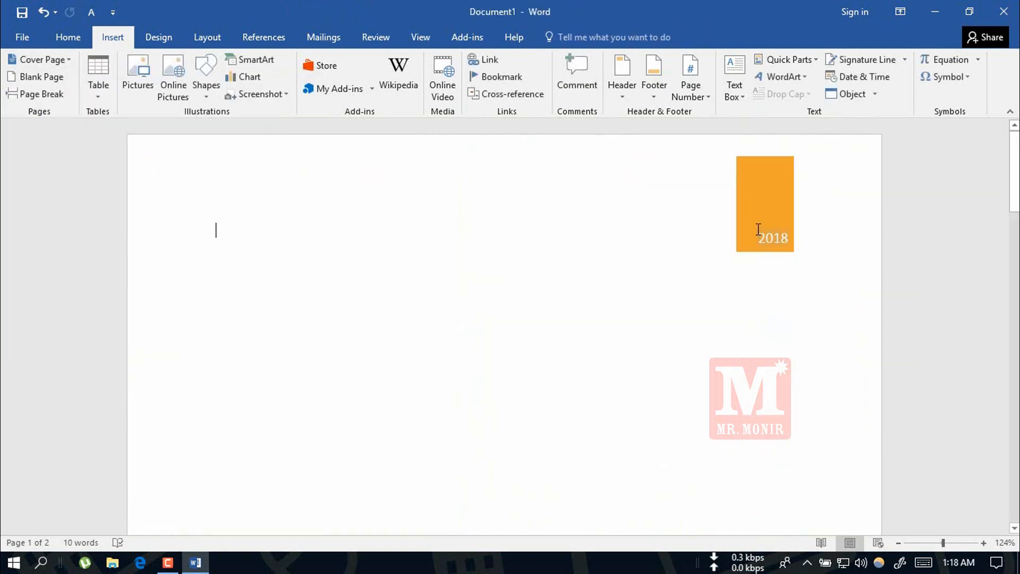
{"action": "mouse_move", "coordinate": [1015, 162]}
{"action": "left_mouse_down"}
{"action": "mouse_move", "coordinate": [1018, 373]}
{"action": "mouse_move", "coordinate": [1018, 156]}
{"action": "left_mouse_up"}
{"action": "left_click_drag", "start_coordinate": [1014, 175], "coordinate": [1015, 340]}
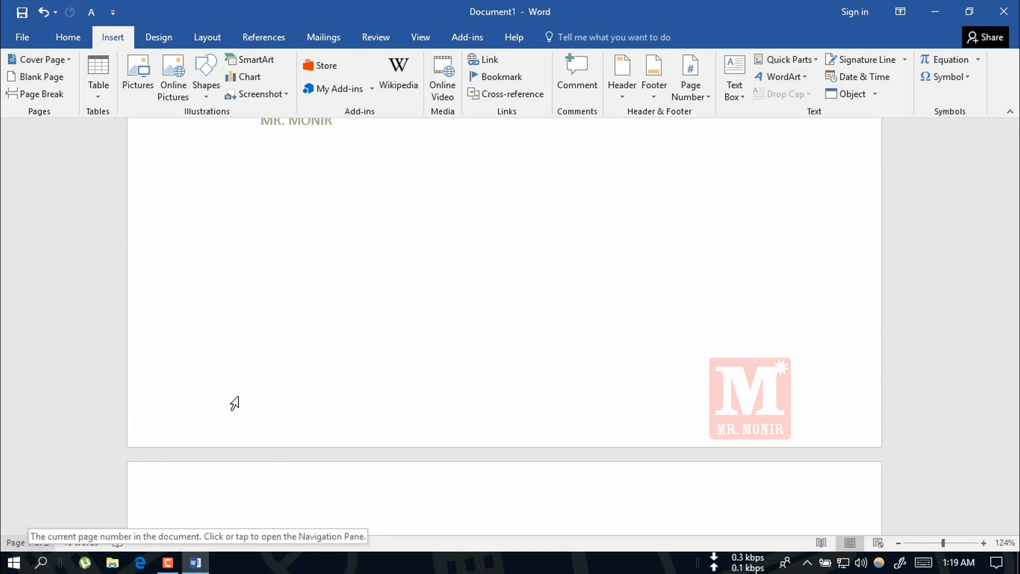
{"action": "scroll", "coordinate": [360, 326], "scroll_direction": "down", "scroll_amount": 5}
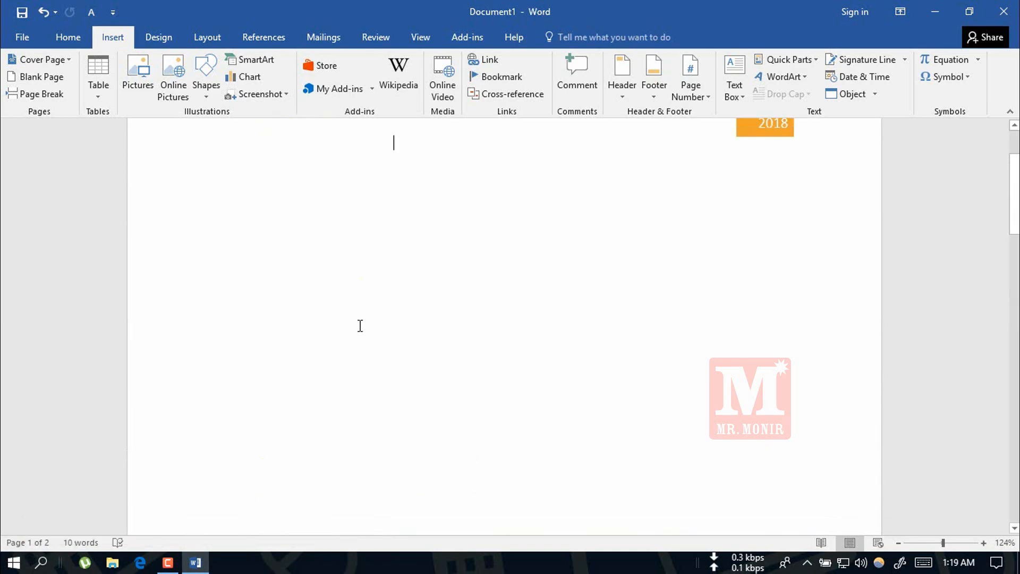
{"action": "left_click_drag", "start_coordinate": [1014, 194], "coordinate": [1014, 303]}
{"action": "left_click_drag", "start_coordinate": [1014, 302], "coordinate": [1014, 325]}
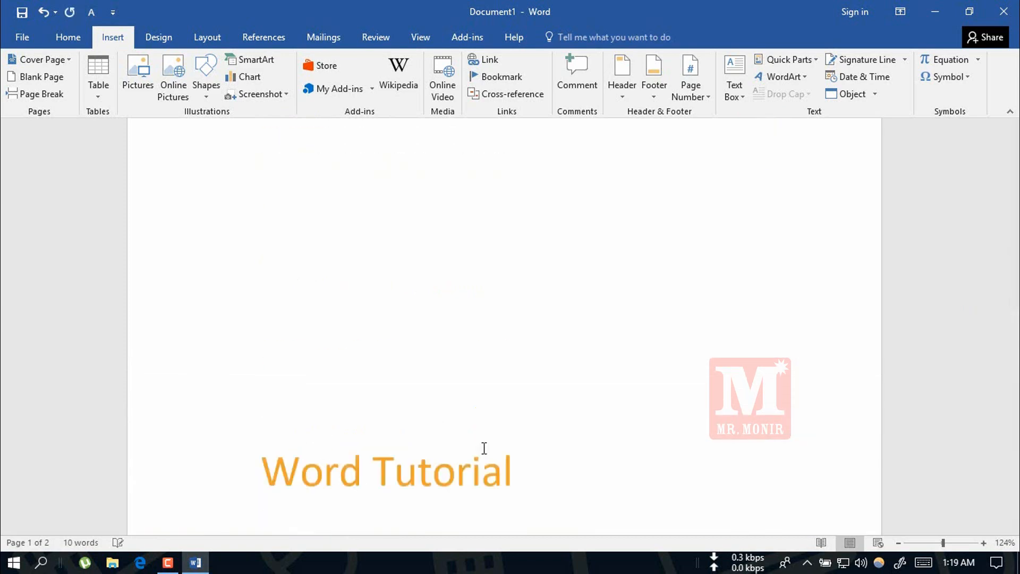
{"action": "scroll", "coordinate": [484, 448], "scroll_direction": "up", "scroll_amount": 3}
{"action": "left_click_drag", "start_coordinate": [1014, 263], "coordinate": [974, 430]}
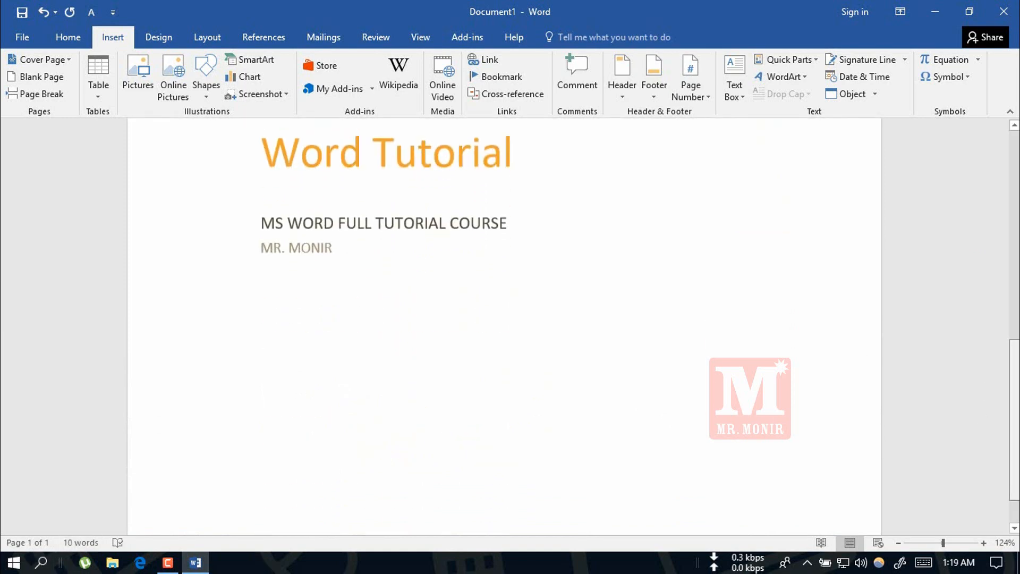
{"action": "scroll", "coordinate": [390, 208], "scroll_direction": "up", "scroll_amount": 10}
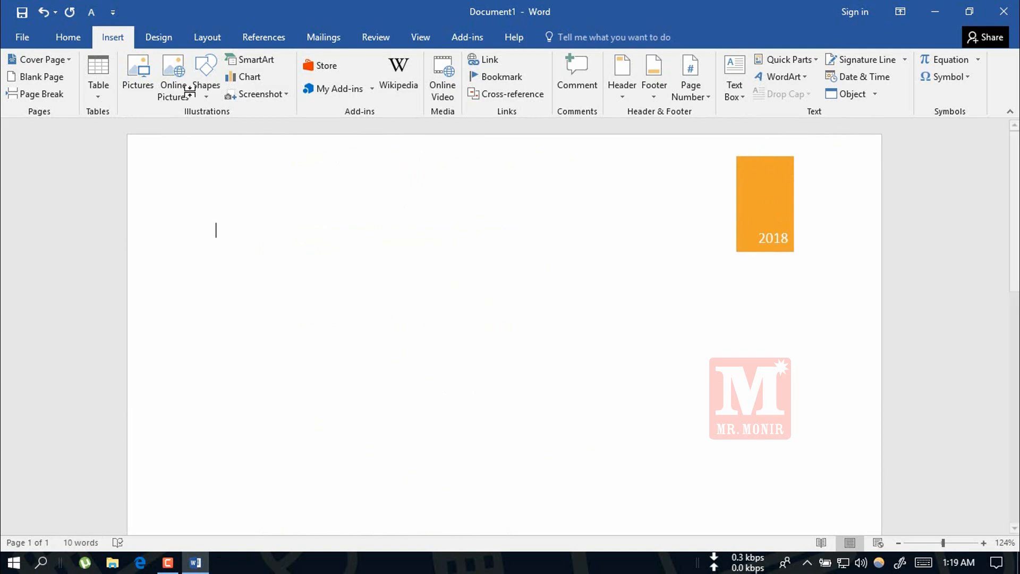
Insert a blank page after the cover page and write "This a sentens" at the cursor on the page that follows.
{"action": "left_click", "coordinate": [30, 77]}
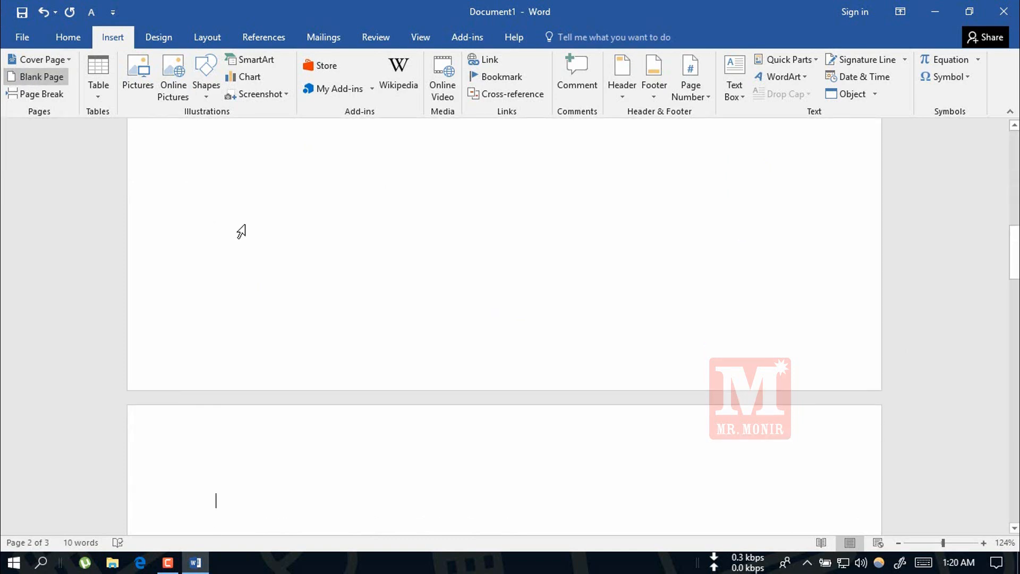
{"action": "left_click_drag", "start_coordinate": [1013, 252], "coordinate": [1014, 459]}
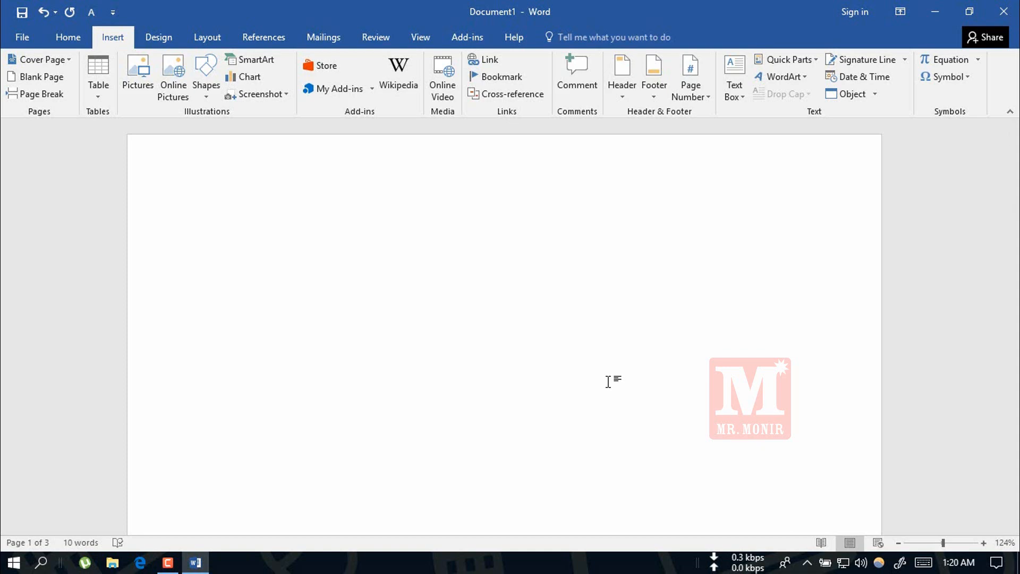
{"action": "type", "text": "Th"}
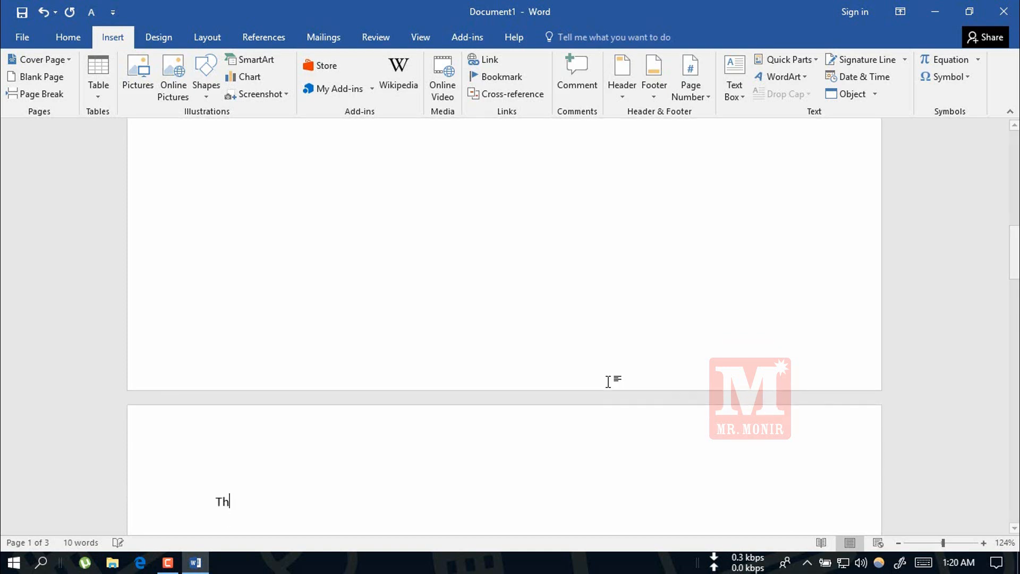
{"action": "type", "text": "is a se"}
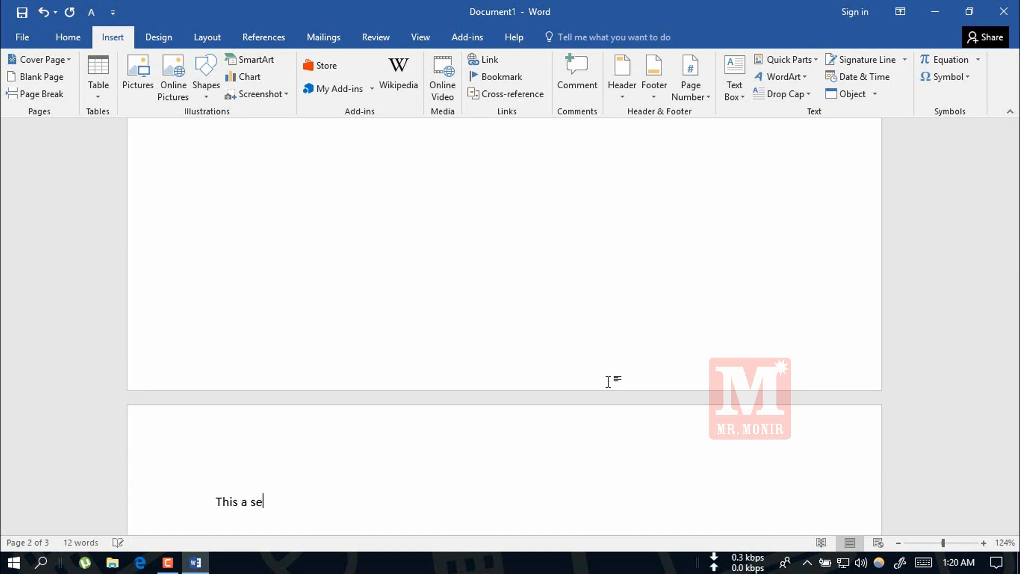
{"action": "type", "text": "nters"}
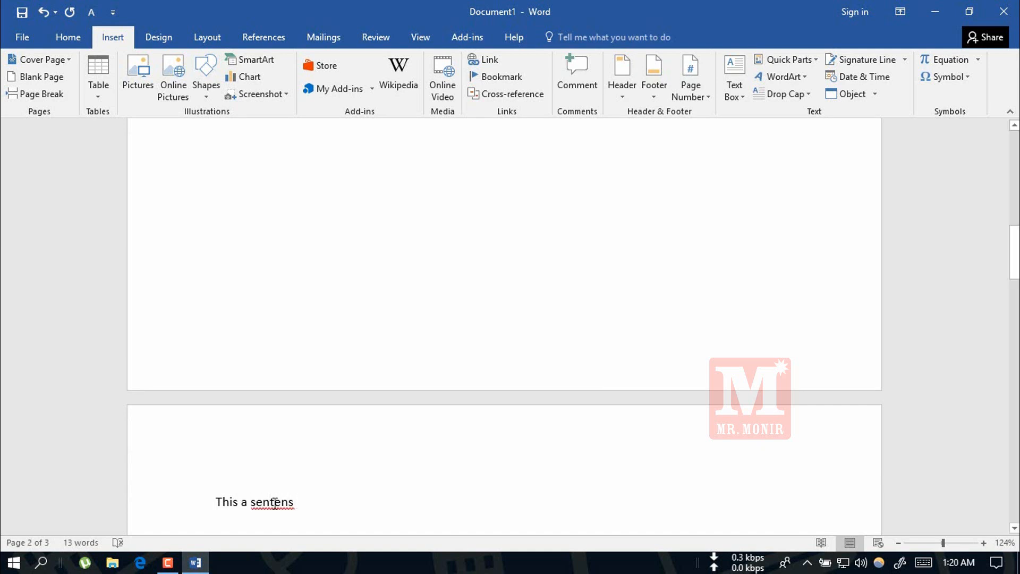
Correct the misspelled word "sentens" with the spelling suggestion "sentence".
{"action": "right_click", "coordinate": [274, 501]}
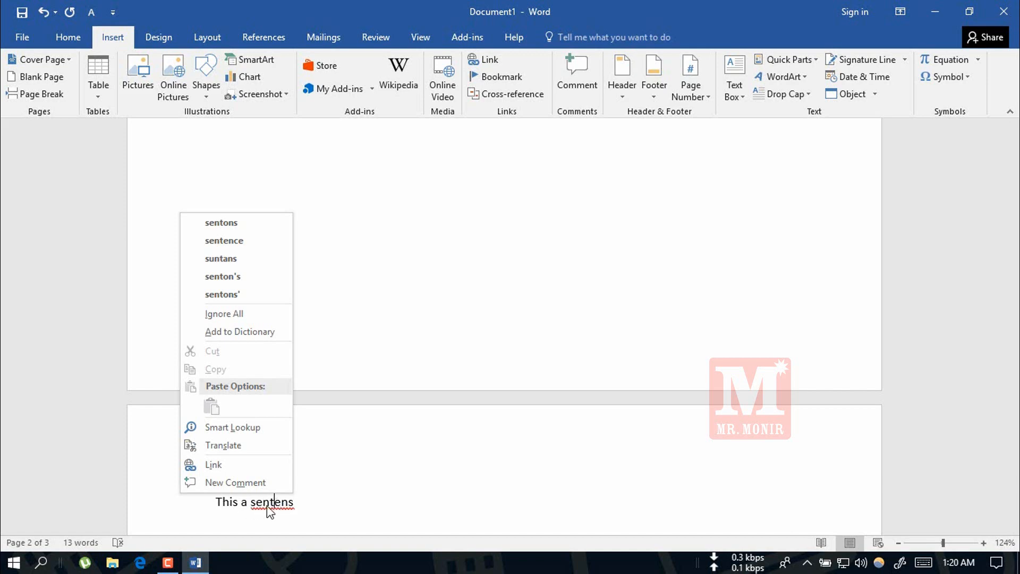
{"action": "left_click", "coordinate": [299, 505]}
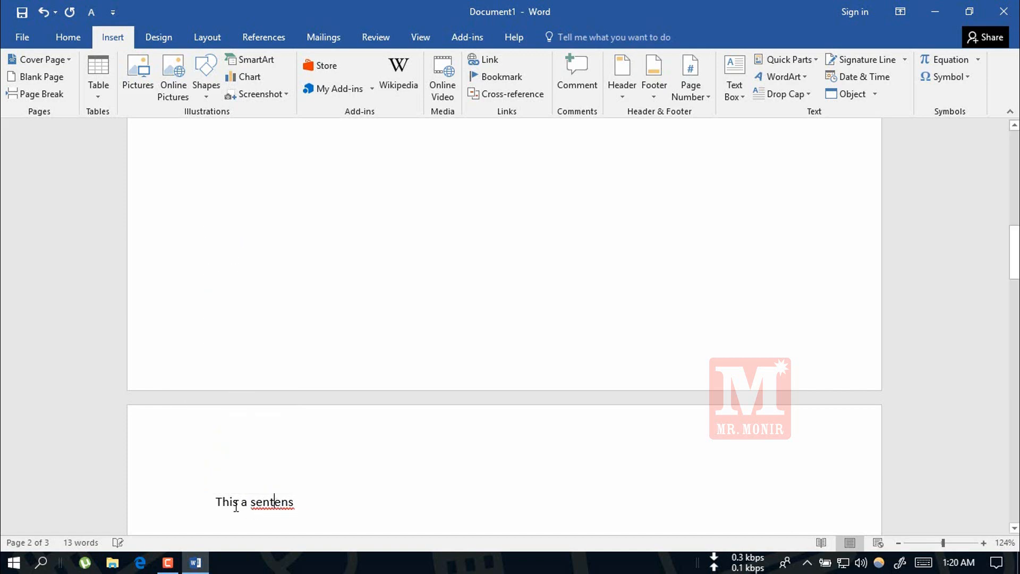
{"action": "right_click", "coordinate": [271, 501]}
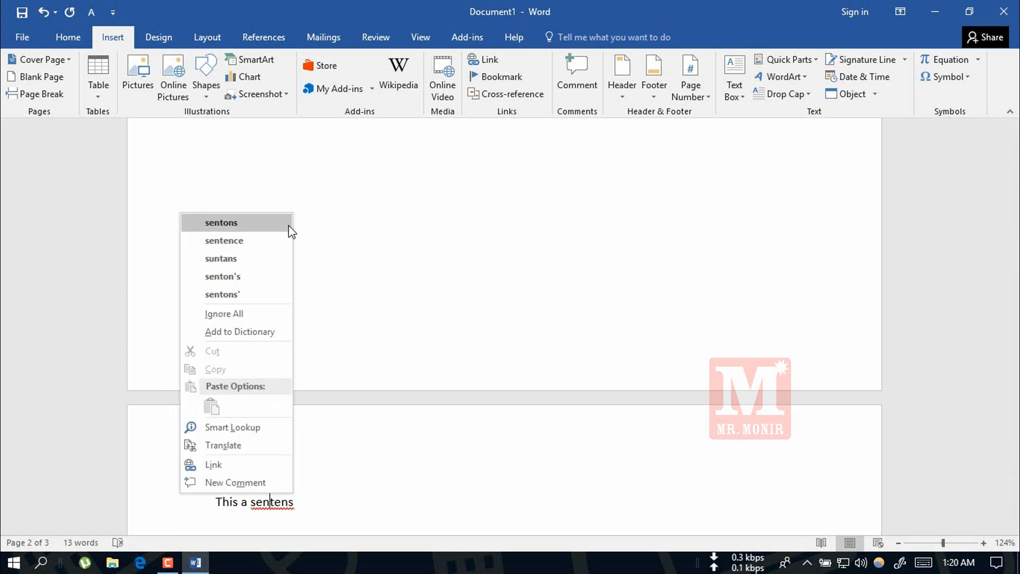
{"action": "left_click", "coordinate": [264, 239]}
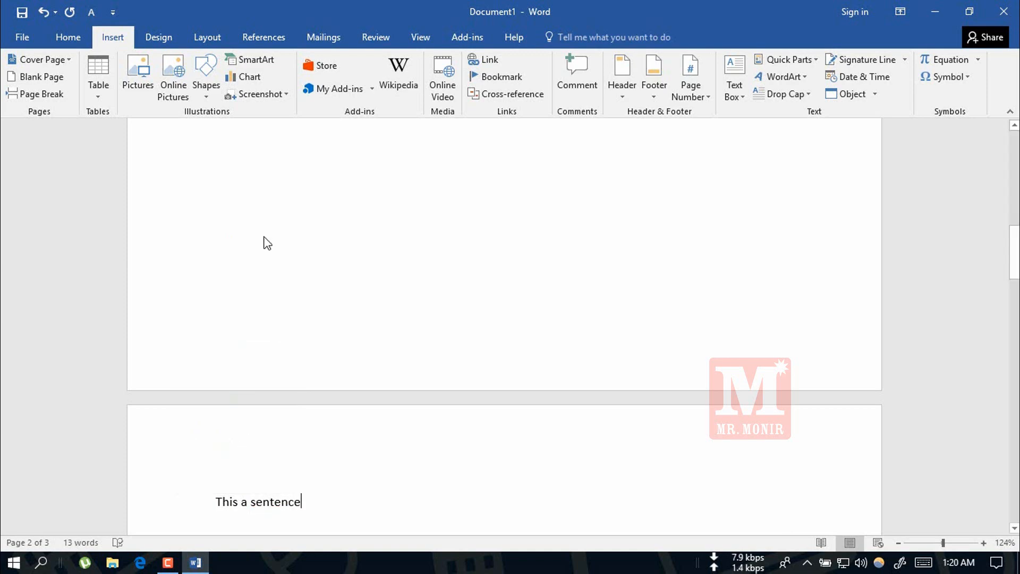
{"action": "key", "text": "ctrl+a"}
{"action": "key", "text": "ctrl+c"}
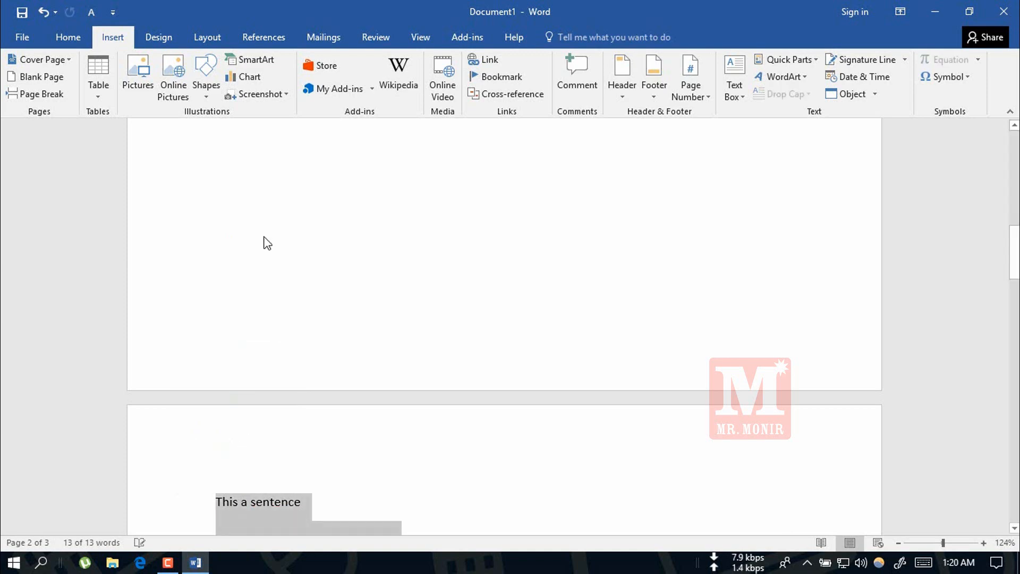
{"action": "key", "text": "Up"}
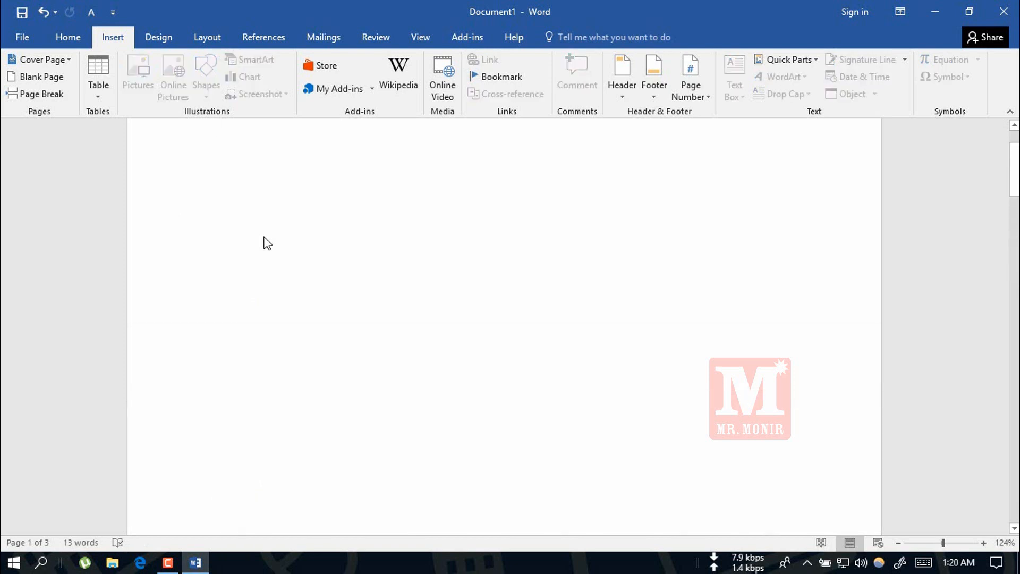
{"action": "key", "text": "Down"}
{"action": "key", "text": "Down"}
{"action": "key", "text": "Up"}
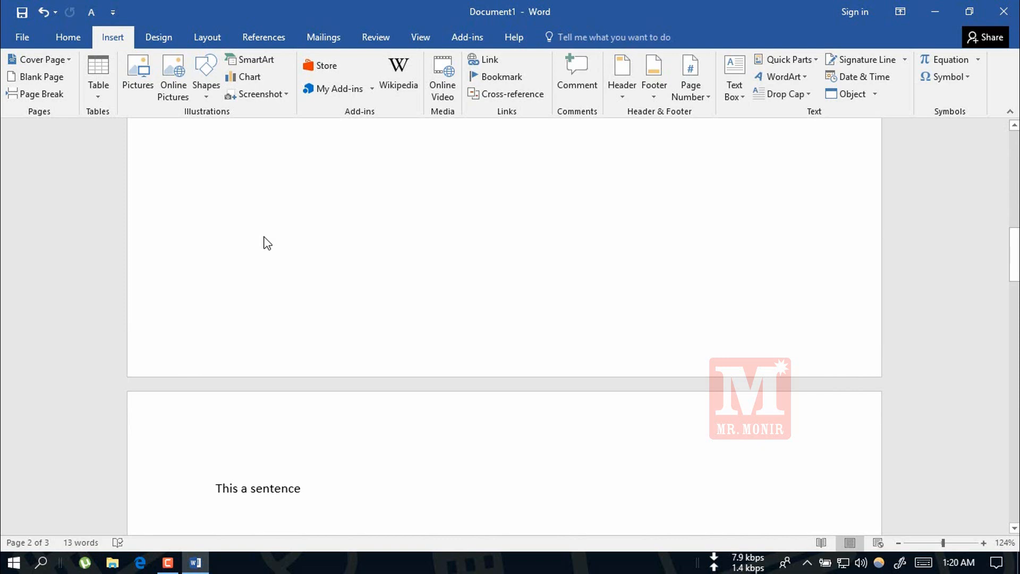
Copy "This a sentence" and paste it repeatedly after itself to build a three-line paragraph.
{"action": "key", "text": "shift+Right"}
{"action": "key", "text": "shift+Right"}
{"action": "key", "text": "shift+Right"}
{"action": "key", "text": "shift+Right"}
{"action": "key", "text": "shift+Right"}
{"action": "key", "text": "shift+Right"}
{"action": "key", "text": "shift+Right"}
{"action": "key", "text": "shift+Right"}
{"action": "key", "text": "shift+Right"}
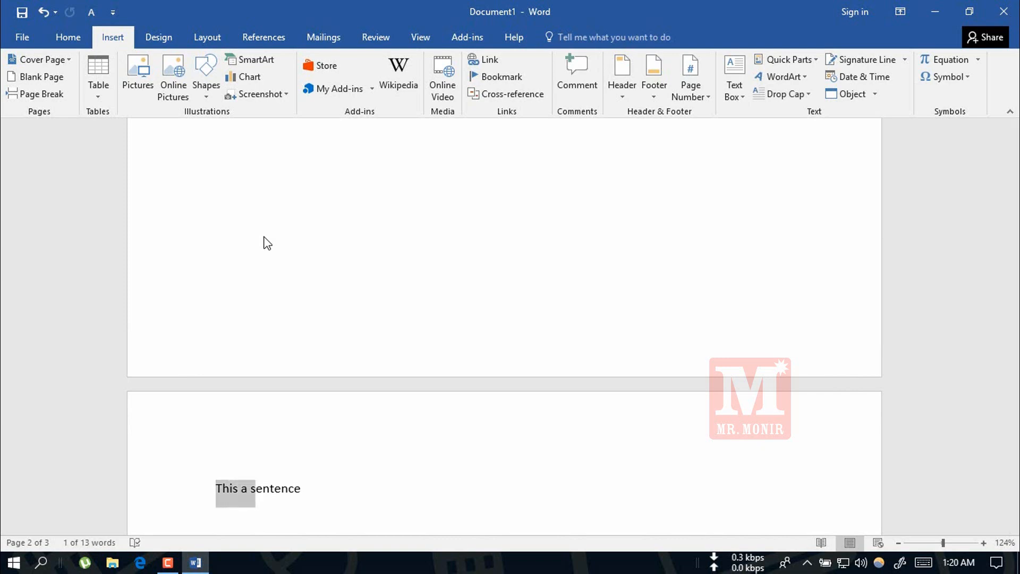
{"action": "key", "text": "shift+Right"}
{"action": "key", "text": "shift+Right"}
{"action": "key", "text": "shift+Right"}
{"action": "key", "text": "shift+Right"}
{"action": "key", "text": "shift+Right"}
{"action": "key", "text": "shift+Right"}
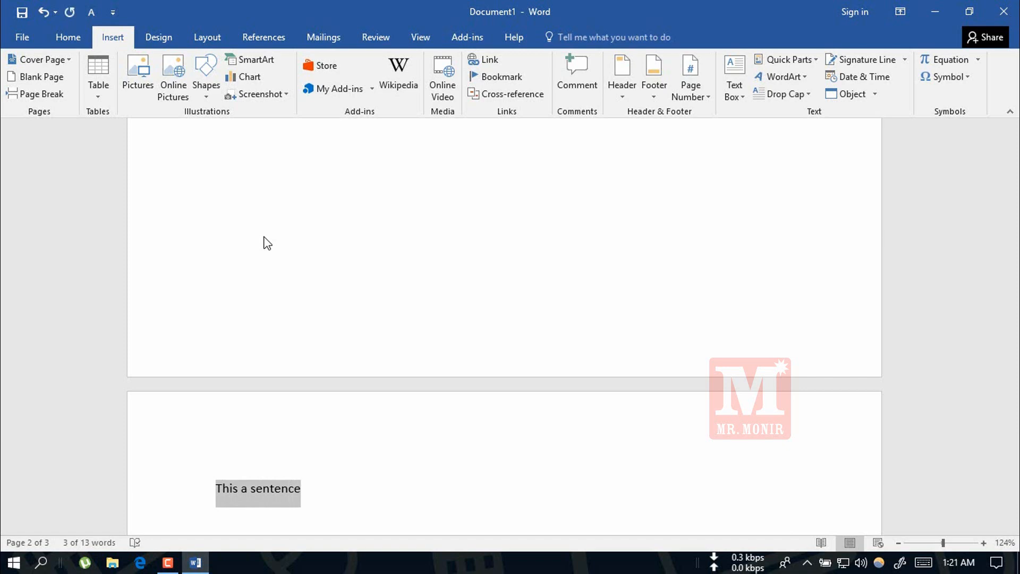
{"action": "key", "text": "ctrl+v"}
{"action": "key", "text": "ctrl+v"}
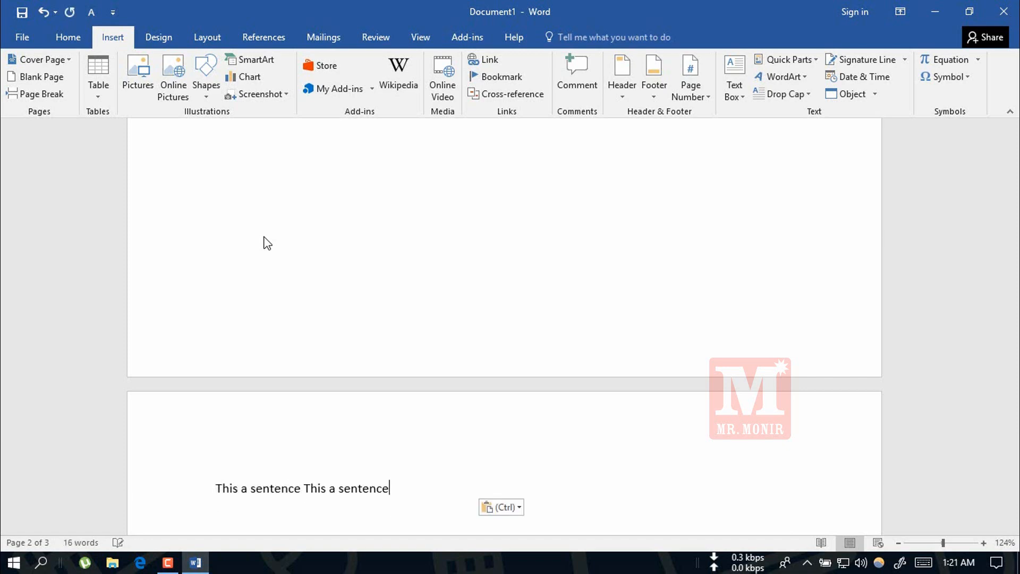
{"action": "key", "text": "ctrl+v"}
{"action": "key", "text": "ctrl+v"}
{"action": "key", "text": "ctrl+v"}
{"action": "key", "text": "ctrl+v"}
{"action": "key", "text": "ctrl+v"}
{"action": "key", "text": "ctrl+v"}
{"action": "key", "text": "ctrl+v"}
{"action": "key", "text": "ctrl+v"}
{"action": "key", "text": "ctrl+v"}
{"action": "key", "text": "ctrl+v"}
{"action": "key", "text": "ctrl+v"}
{"action": "key", "text": "ctrl+v"}
{"action": "key", "text": "ctrl+v"}
{"action": "key", "text": "ctrl+v"}
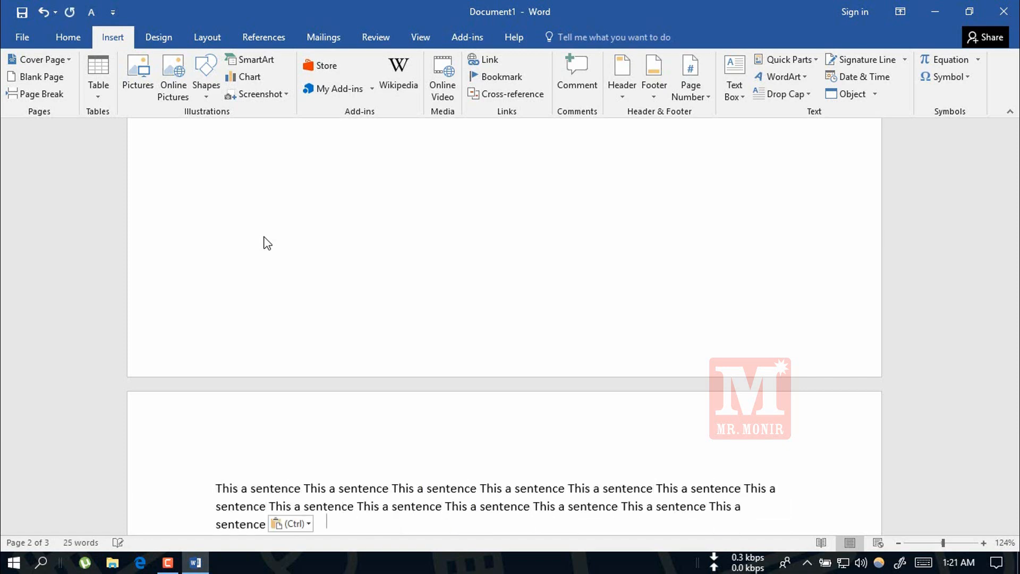
{"action": "type", "text": "This a sentence"}
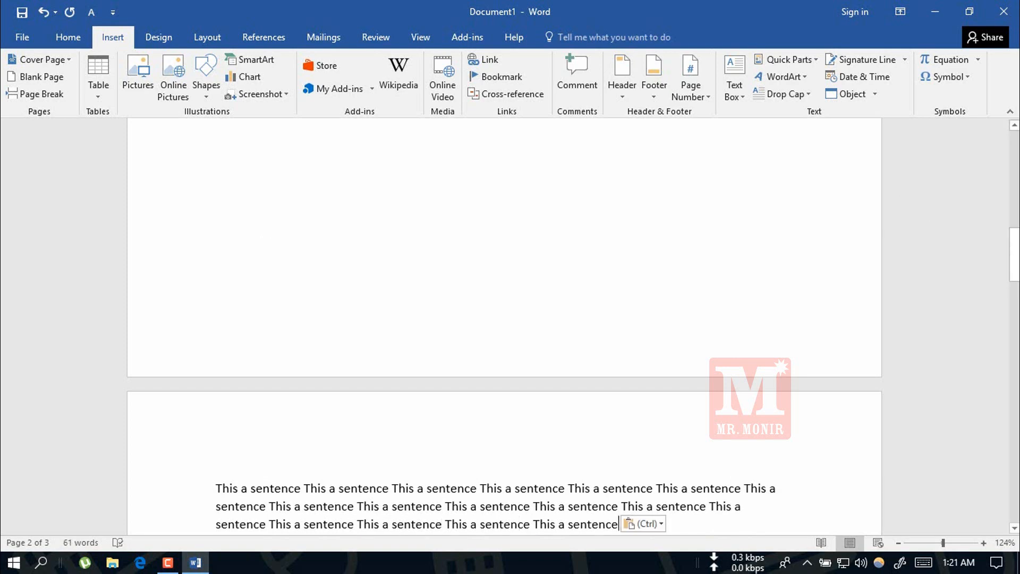
Make the "This a sentence" in the middle of the paragraph's second line bold and red.
{"action": "scroll", "coordinate": [499, 273], "scroll_direction": "down", "scroll_amount": 5}
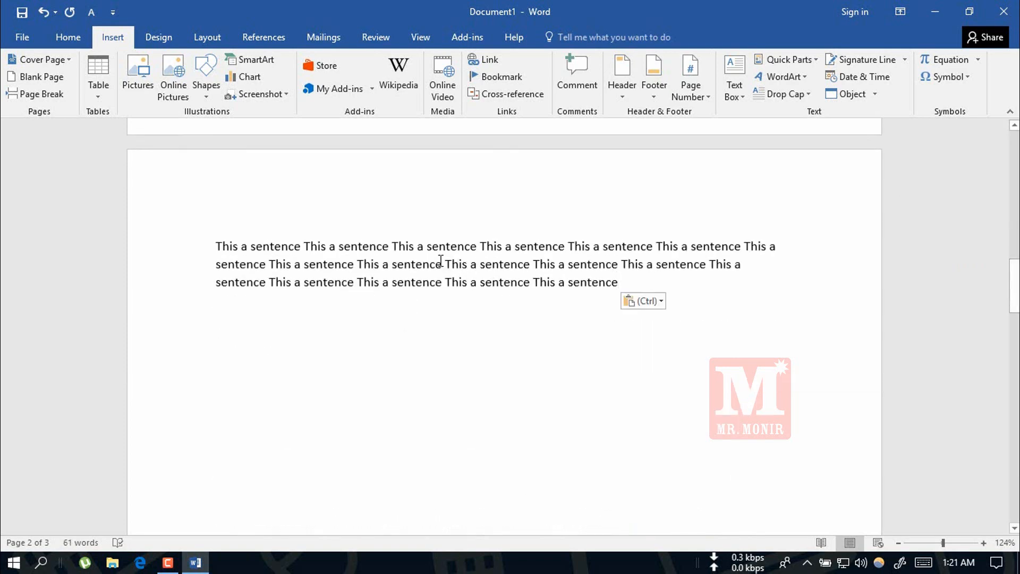
{"action": "left_click_drag", "start_coordinate": [449, 264], "coordinate": [531, 264]}
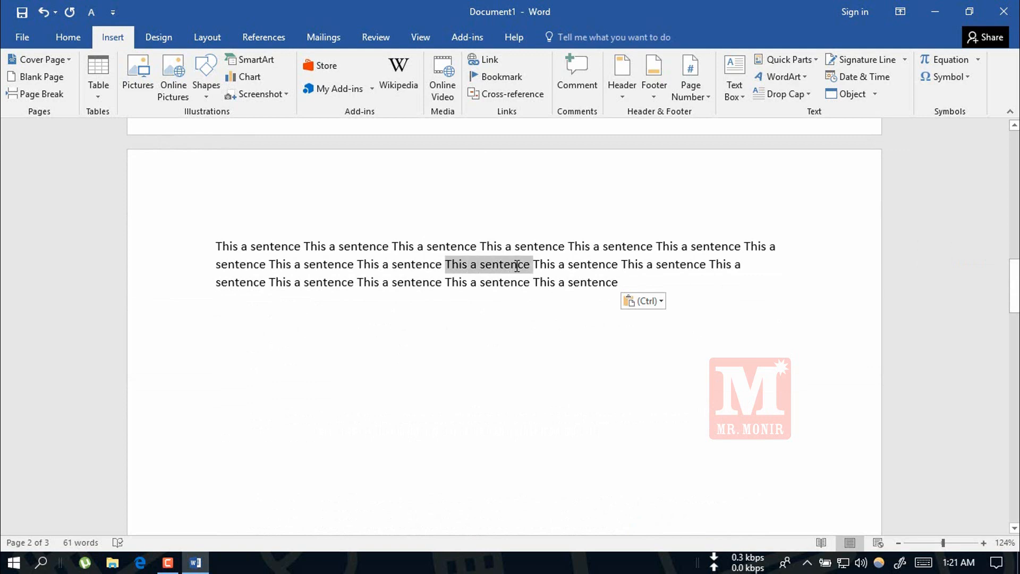
{"action": "left_click", "coordinate": [60, 41]}
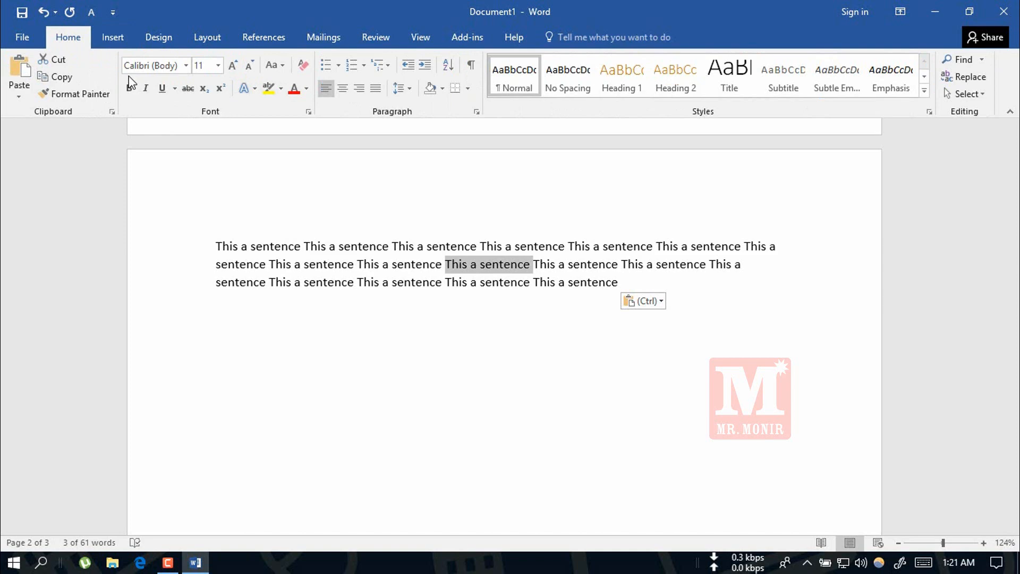
{"action": "left_click", "coordinate": [129, 94]}
{"action": "left_click", "coordinate": [294, 93]}
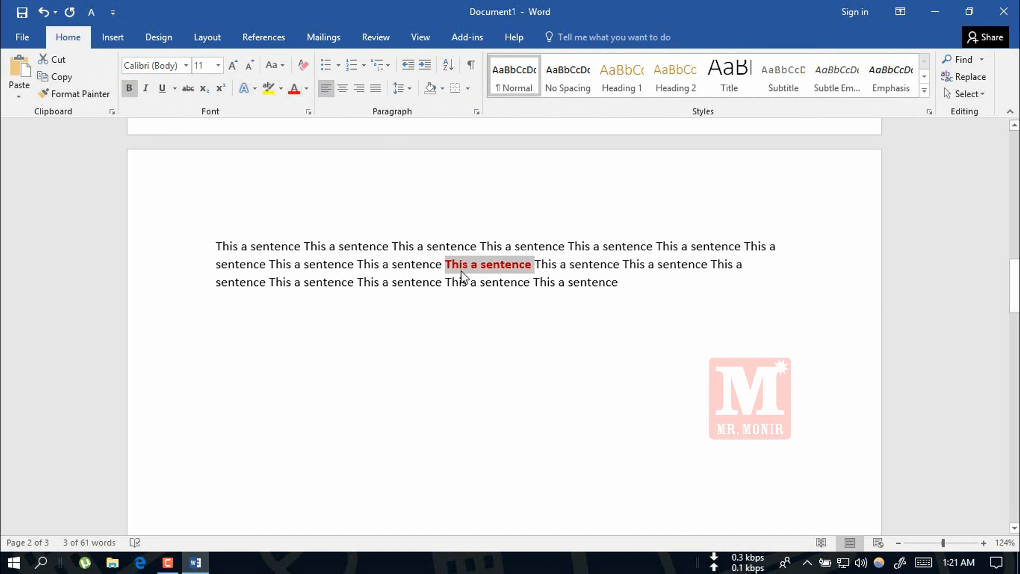
Insert a page break directly before the red sentence and view the text moved onto the new page.
{"action": "left_click", "coordinate": [445, 260]}
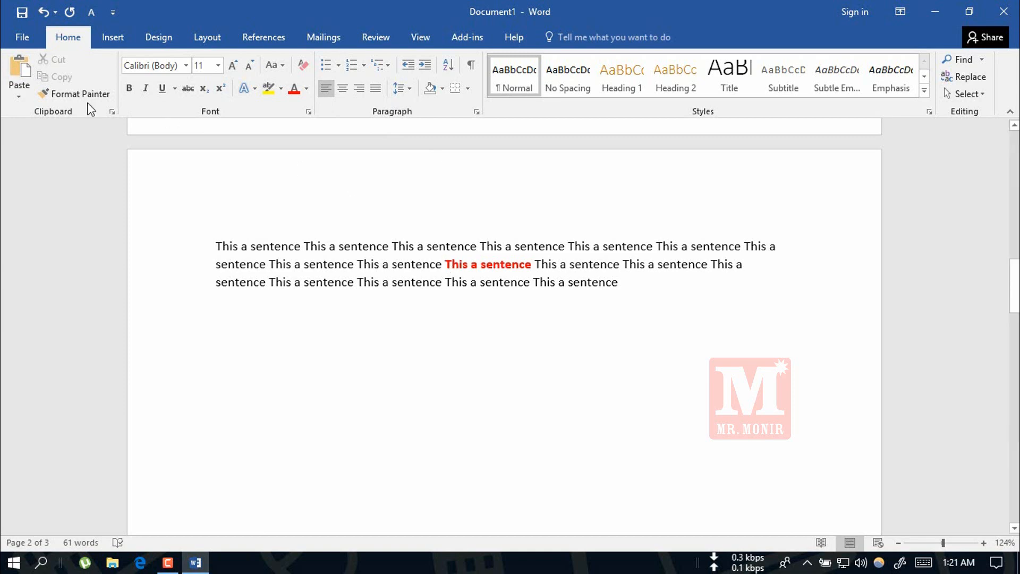
{"action": "left_click", "coordinate": [110, 38]}
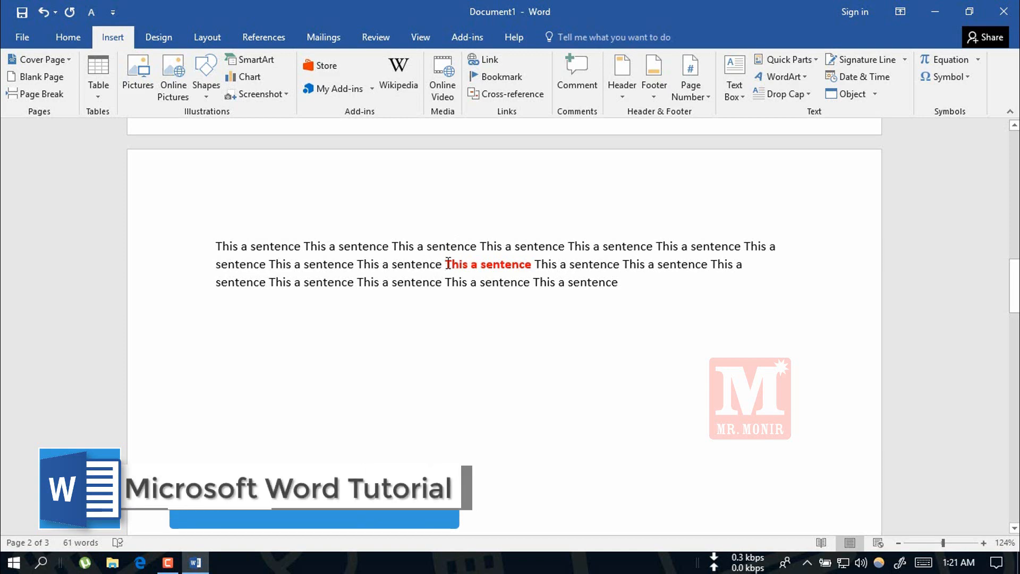
{"action": "left_click", "coordinate": [39, 95]}
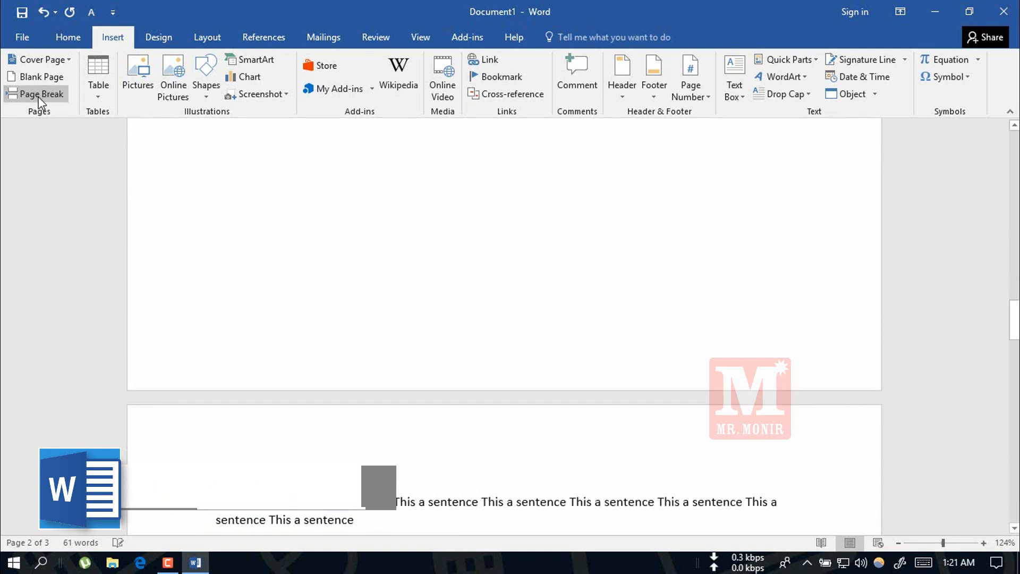
{"action": "mouse_move", "coordinate": [1014, 320]}
{"action": "left_mouse_down"}
{"action": "mouse_move", "coordinate": [1013, 237]}
{"action": "mouse_move", "coordinate": [1014, 338]}
{"action": "left_mouse_up"}
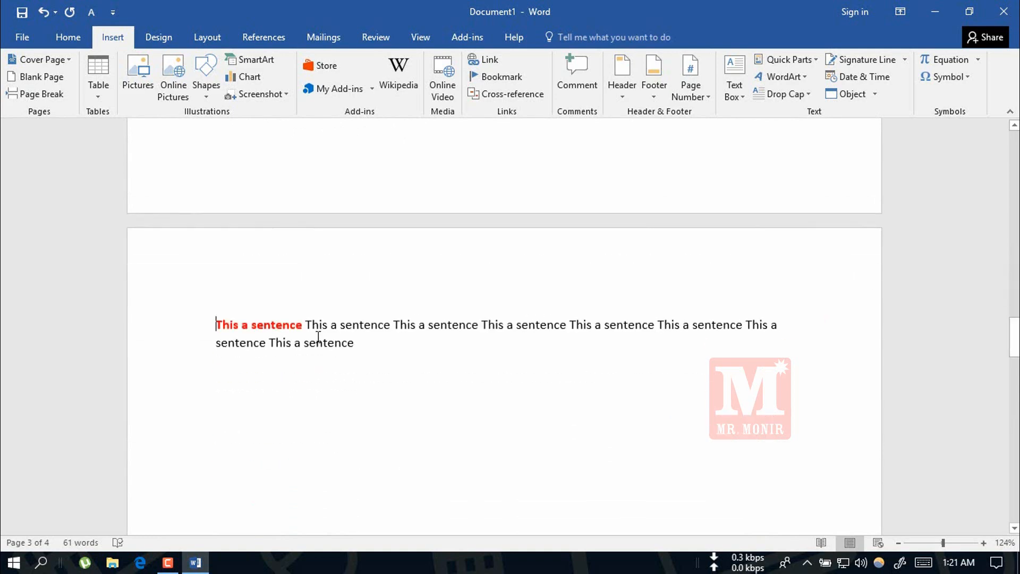